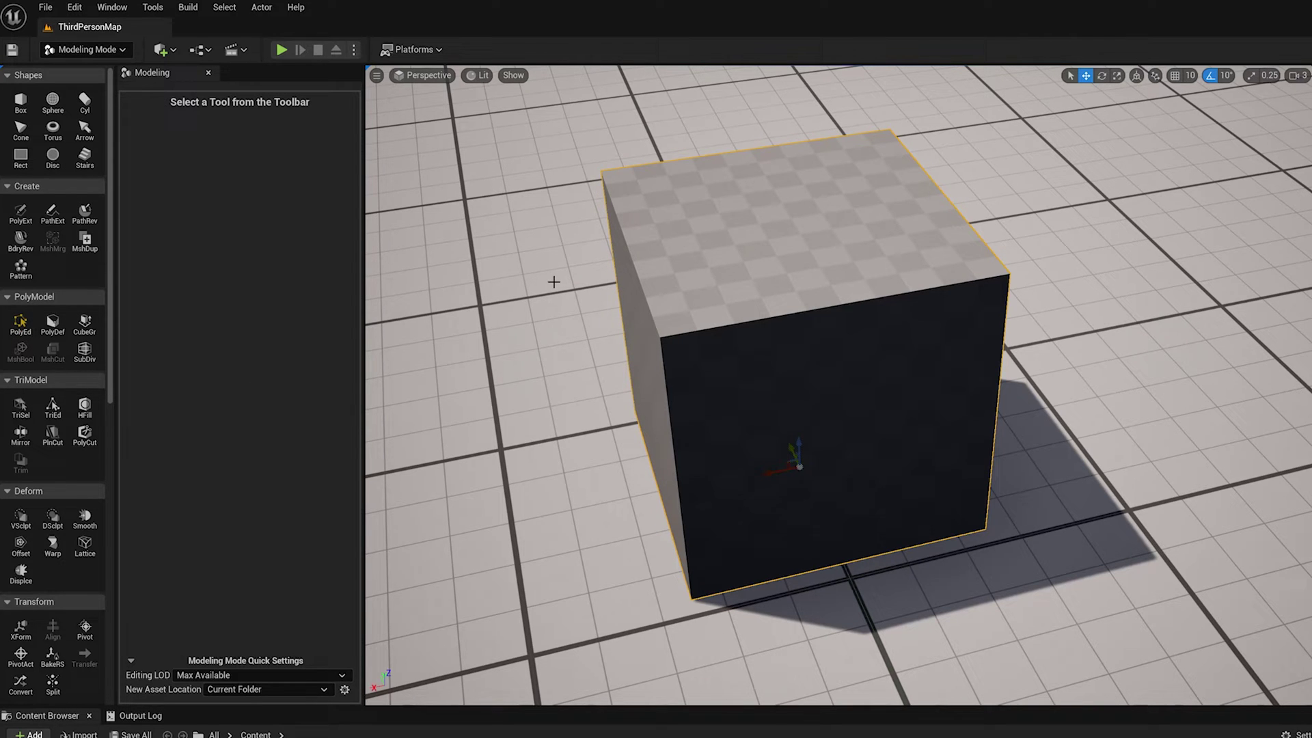
Insert several plane-cut edges across the cube's top face in PolyGroup Edit, enclosing a four-sided face in the middle
{"action": "left_click", "coordinate": [20, 322]}
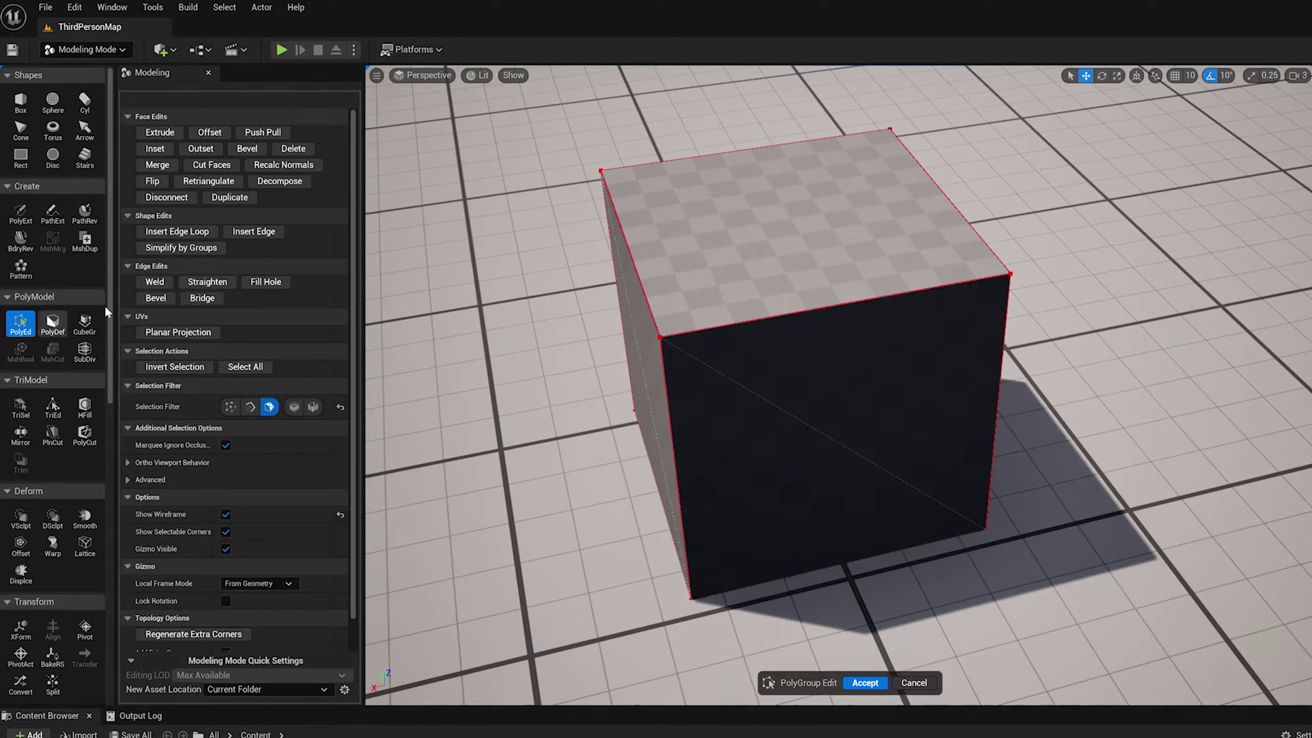
{"action": "mouse_move", "coordinate": [568, 224]}
{"action": "right_mouse_down"}
{"action": "mouse_move", "coordinate": [581, 205]}
{"action": "mouse_move", "coordinate": [568, 224]}
{"action": "right_mouse_up"}
{"action": "right_click_drag", "start_coordinate": [889, 273], "coordinate": [908, 273]}
{"action": "right_click_drag", "start_coordinate": [813, 252], "coordinate": [833, 253]}
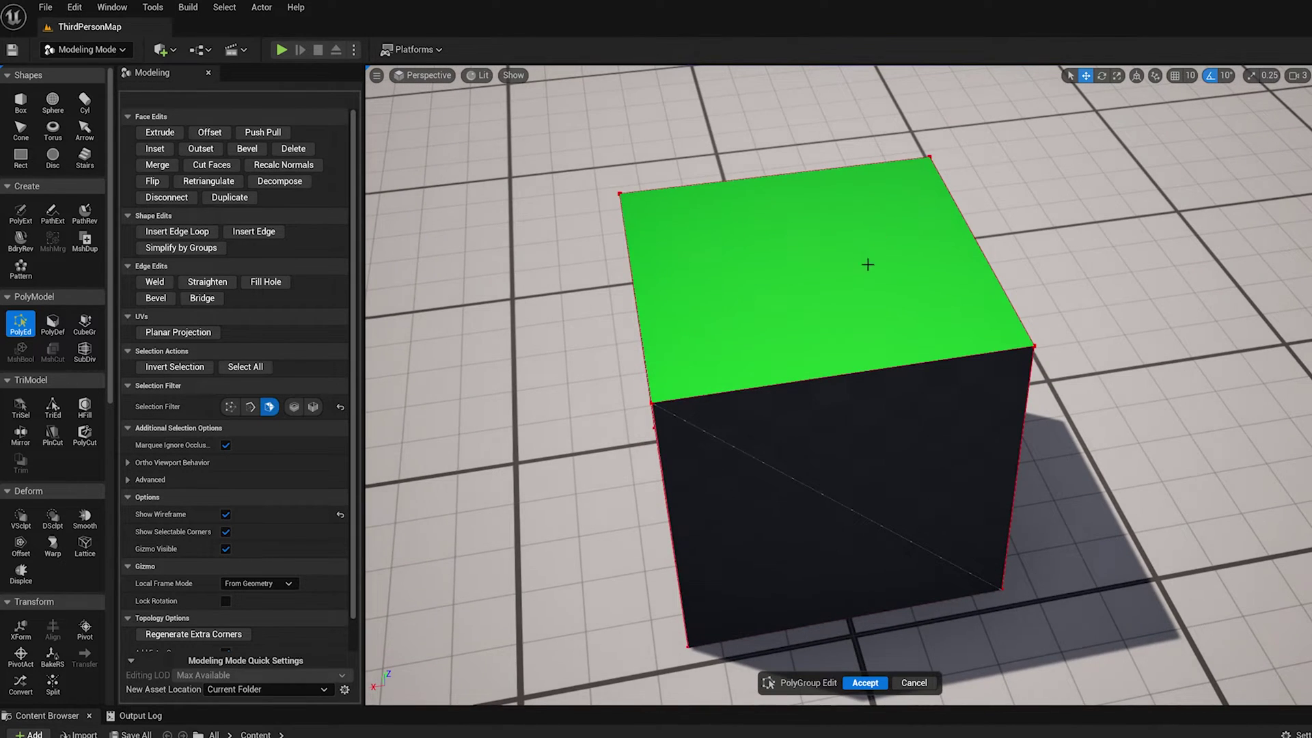
{"action": "left_click", "coordinate": [394, 274]}
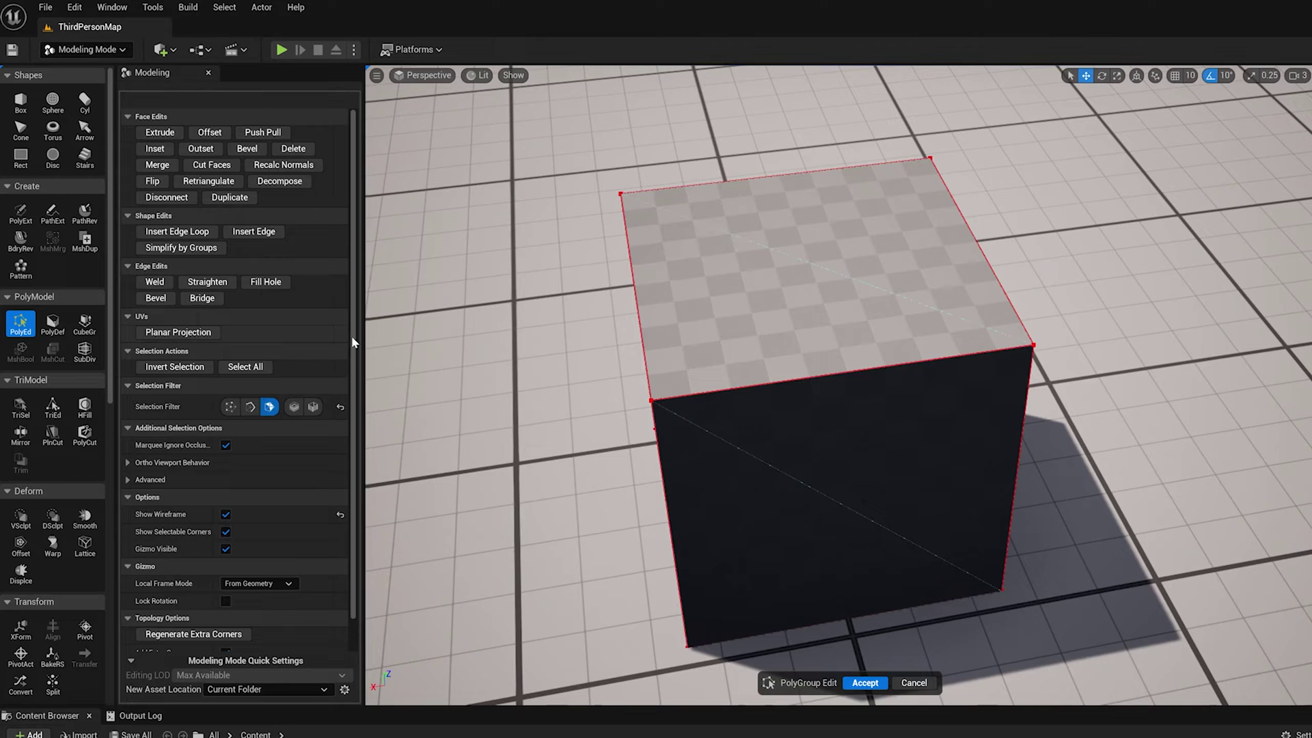
{"action": "left_click", "coordinate": [813, 321], "text": "ctrl"}
{"action": "left_click", "coordinate": [820, 314], "text": "ctrl"}
{"action": "left_click", "coordinate": [815, 314], "text": "ctrl"}
{"action": "left_click_drag", "start_coordinate": [815, 314], "coordinate": [803, 279], "text": "alt"}
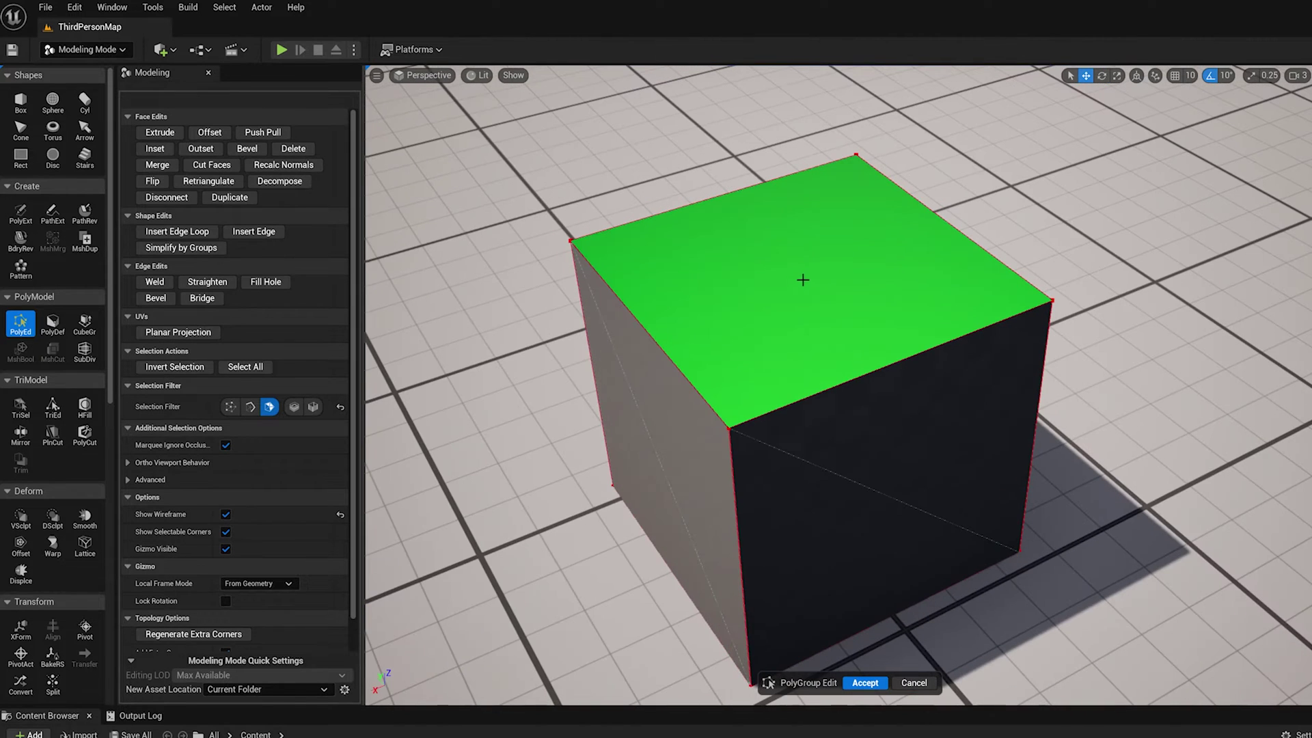
{"action": "left_click", "coordinate": [765, 335], "text": "ctrl"}
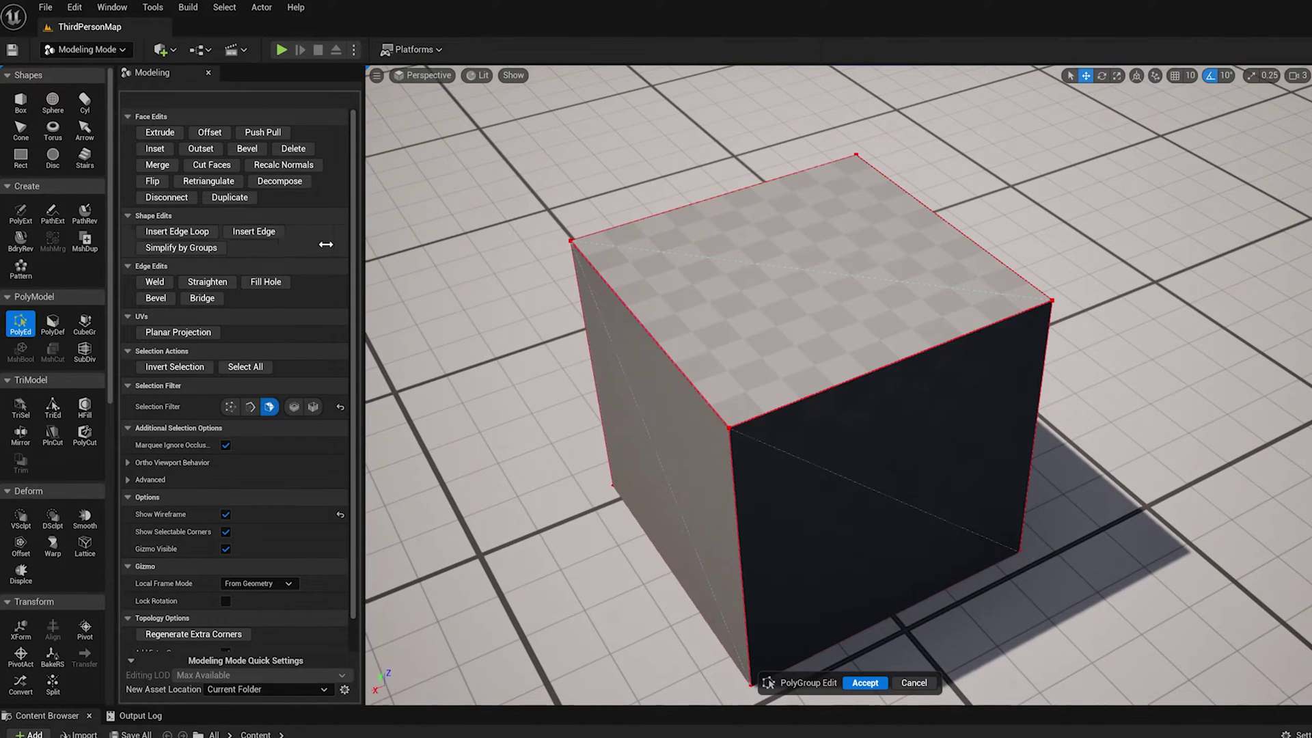
{"action": "left_click", "coordinate": [254, 231]}
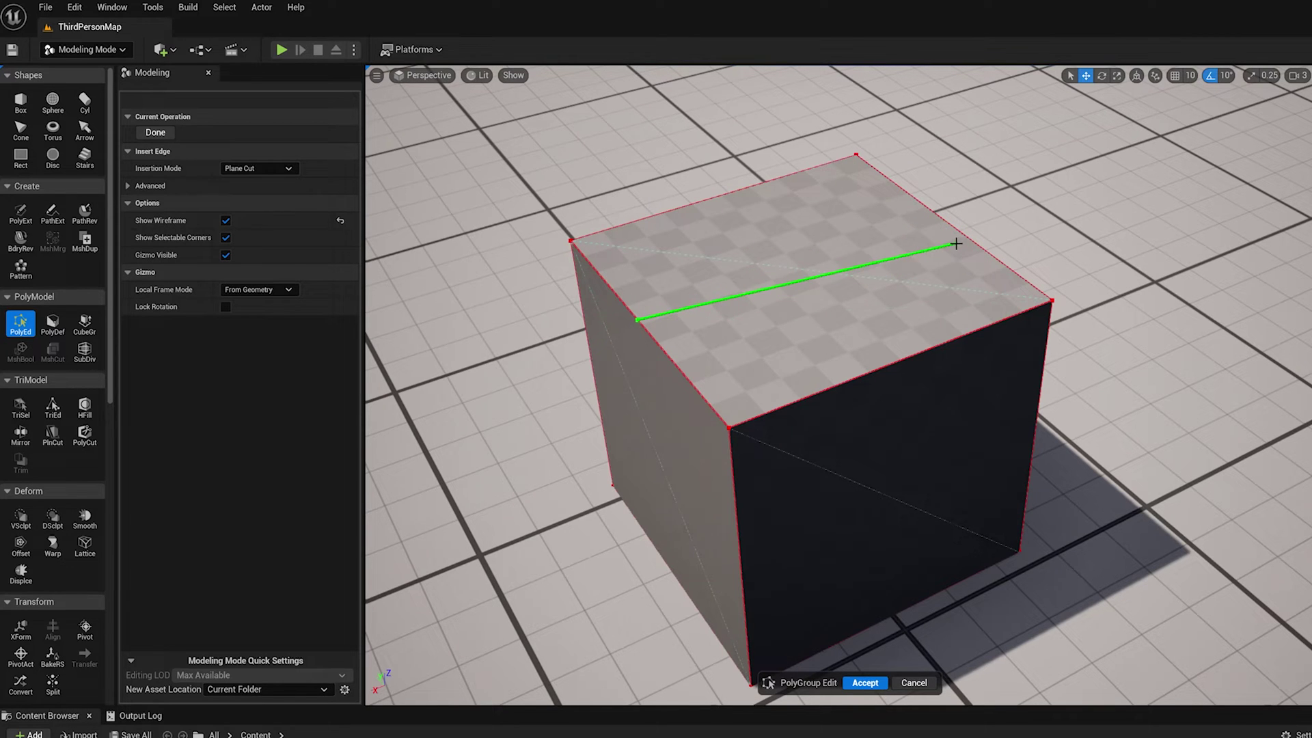
{"action": "left_click", "coordinate": [939, 345]}
{"action": "left_click_drag", "start_coordinate": [939, 345], "coordinate": [909, 342], "text": "alt"}
{"action": "left_click_drag", "start_coordinate": [642, 298], "coordinate": [596, 299], "text": "alt"}
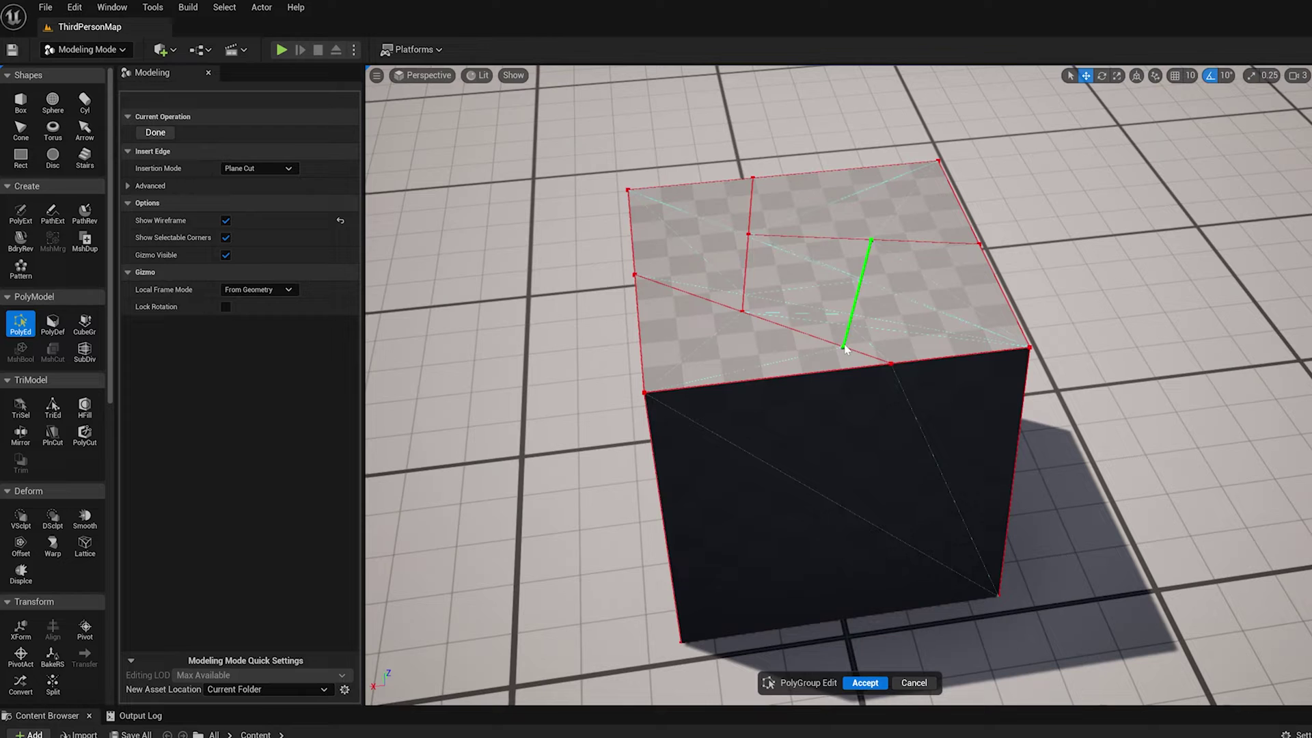
{"action": "left_click", "coordinate": [155, 132]}
Select the enclosed face on the cube's top, examine how the inserted edges divide the surface, and discard the PolyGroup edits
{"action": "left_click", "coordinate": [806, 273]}
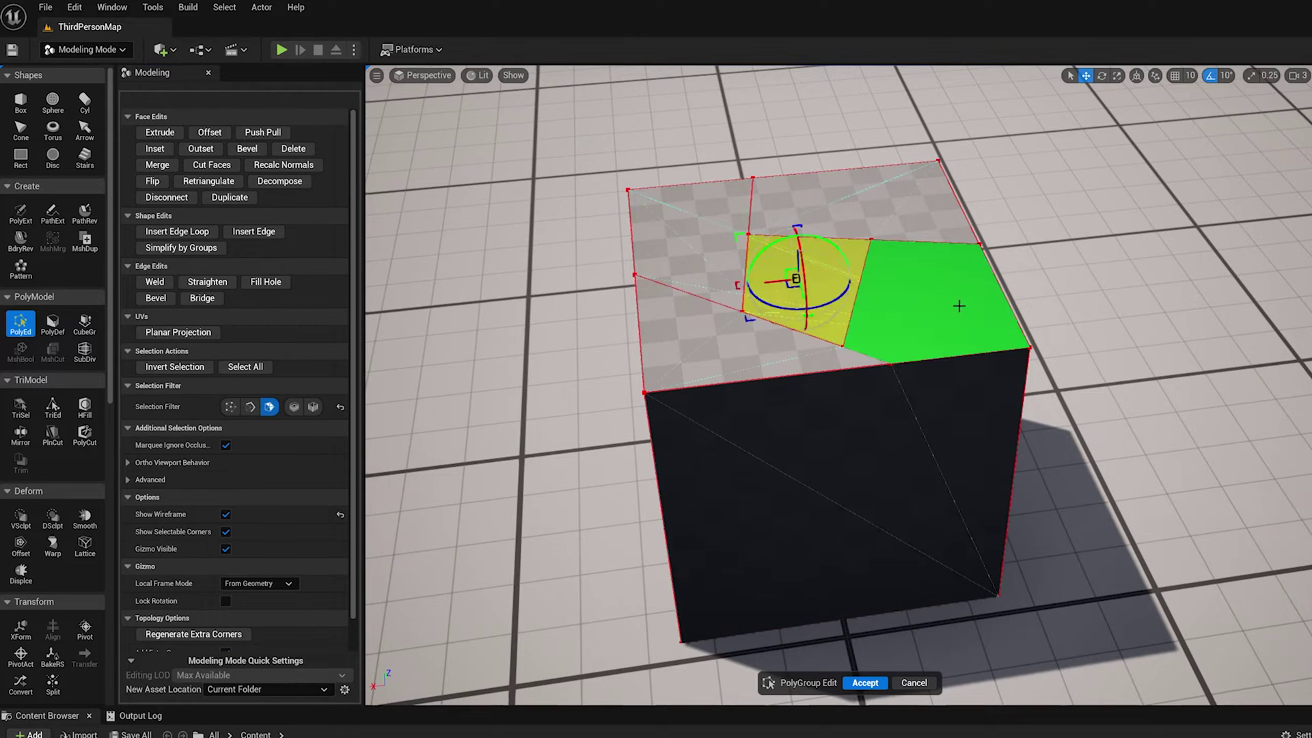
{"action": "left_click_drag", "start_coordinate": [961, 301], "coordinate": [852, 239], "text": "alt"}
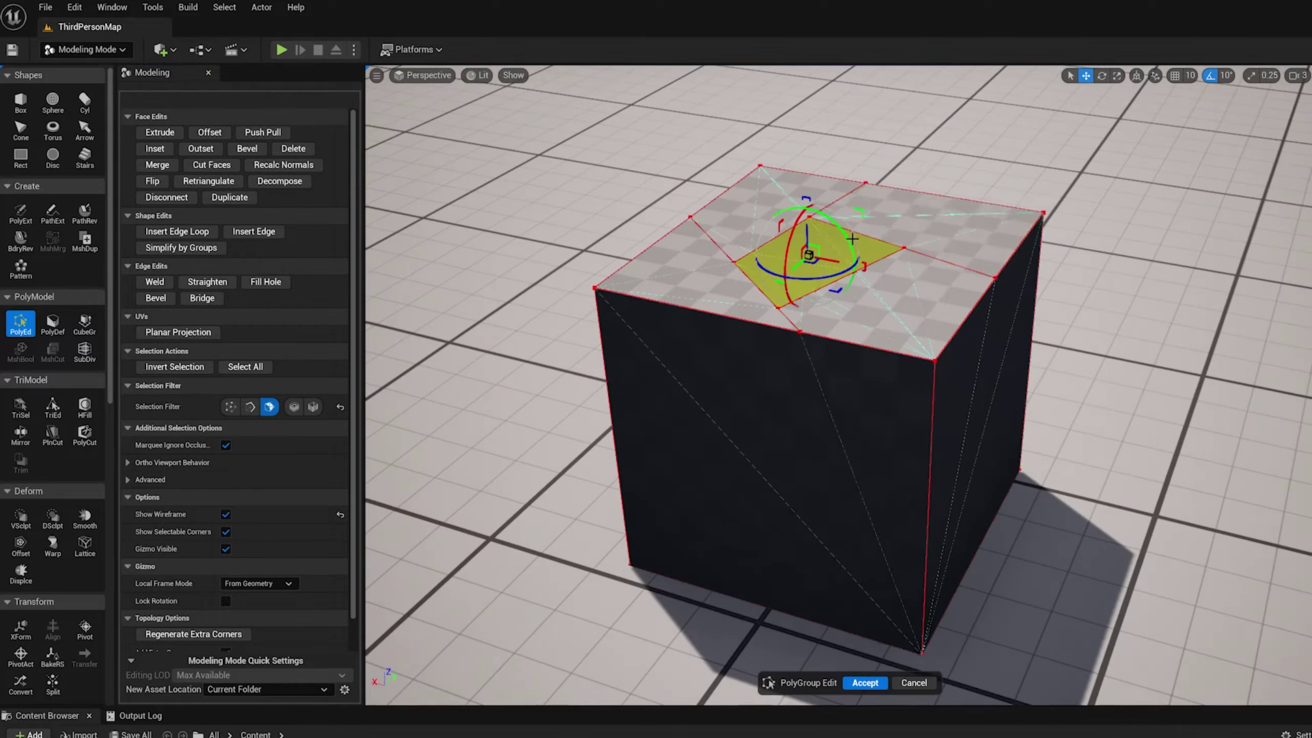
{"action": "left_click", "coordinate": [734, 219]}
{"action": "left_click", "coordinate": [706, 267]}
{"action": "left_click", "coordinate": [905, 226]}
{"action": "left_click", "coordinate": [843, 252]}
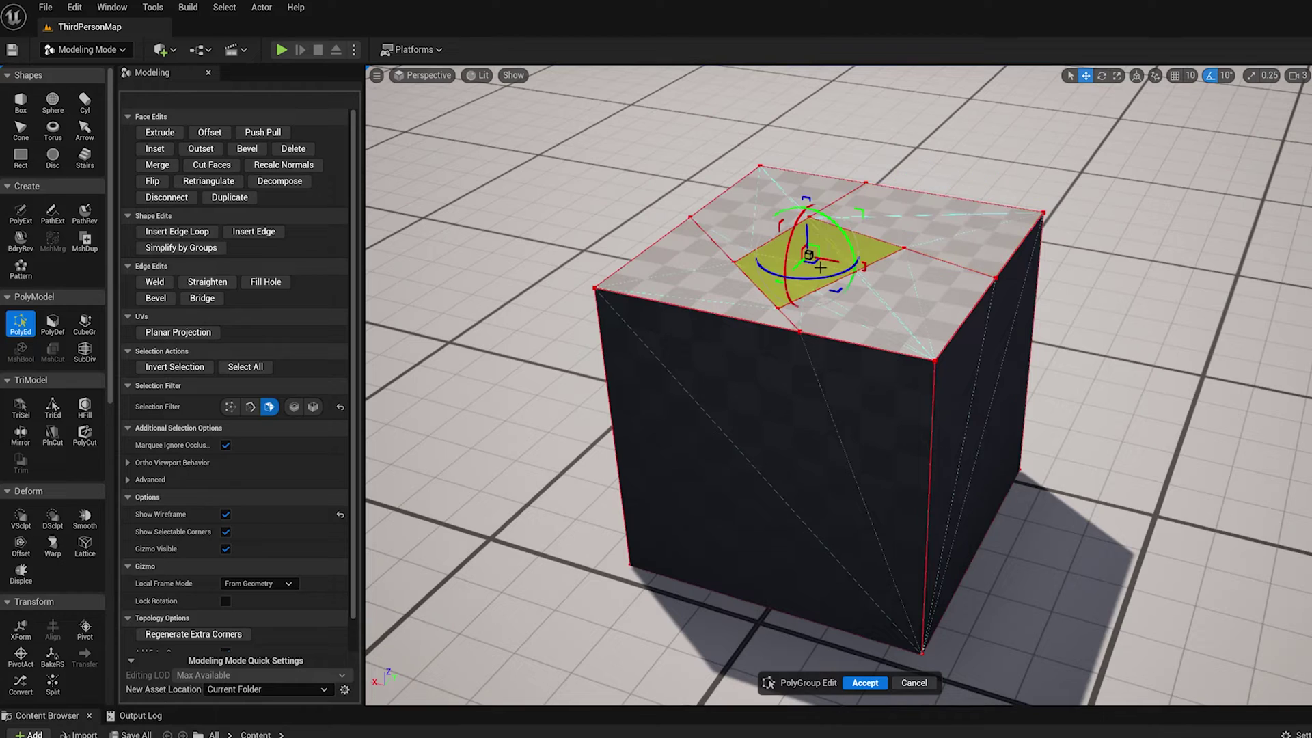
{"action": "left_click_drag", "start_coordinate": [877, 306], "coordinate": [891, 342], "text": "alt"}
{"action": "scroll", "coordinate": [1079, 347], "scroll_direction": "down", "scroll_amount": 3}
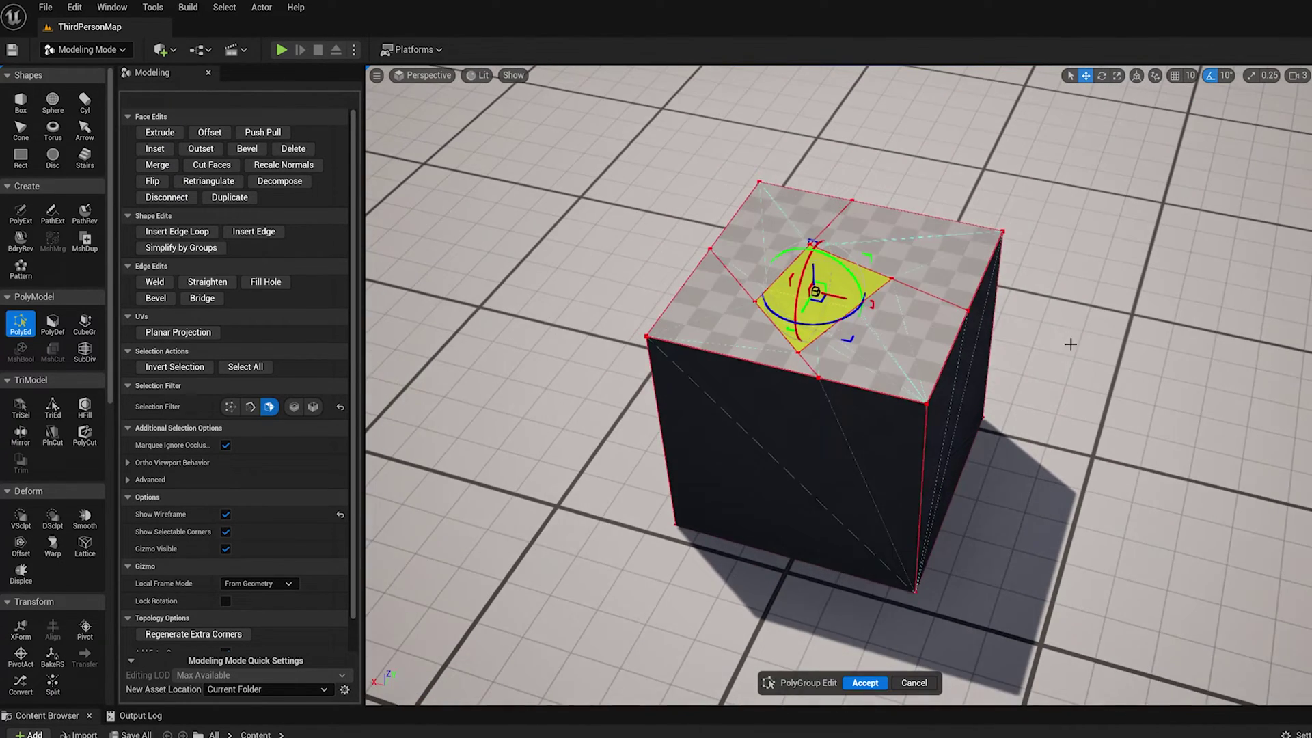
{"action": "left_click_drag", "start_coordinate": [1071, 345], "coordinate": [990, 371], "text": "alt"}
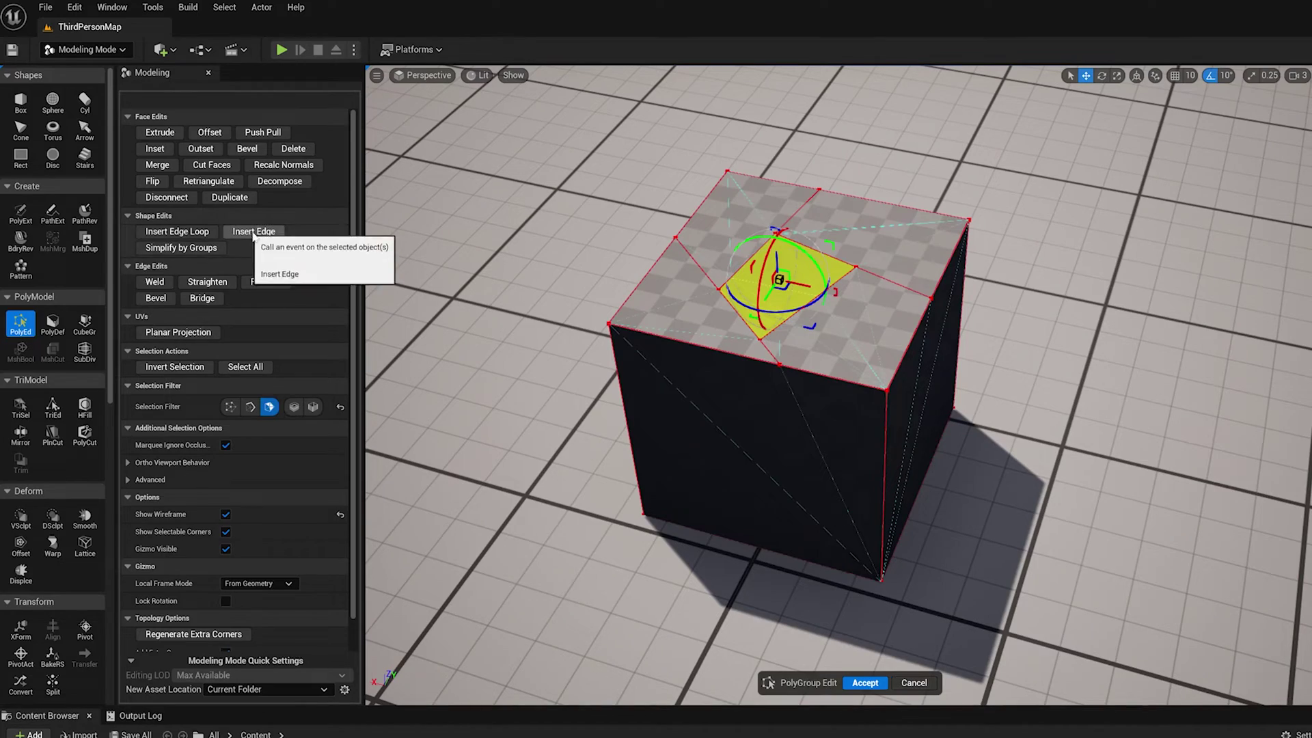
{"action": "left_click", "coordinate": [906, 681]}
Create a dynamic mesh sphere with a 50.0 radius on the floor behind the cube and focus on it
{"action": "key", "text": "d"}
{"action": "right_click_drag", "start_coordinate": [1049, 522], "coordinate": [1049, 522]}
{"action": "left_click", "coordinate": [52, 102]}
{"action": "left_click", "coordinate": [847, 359]}
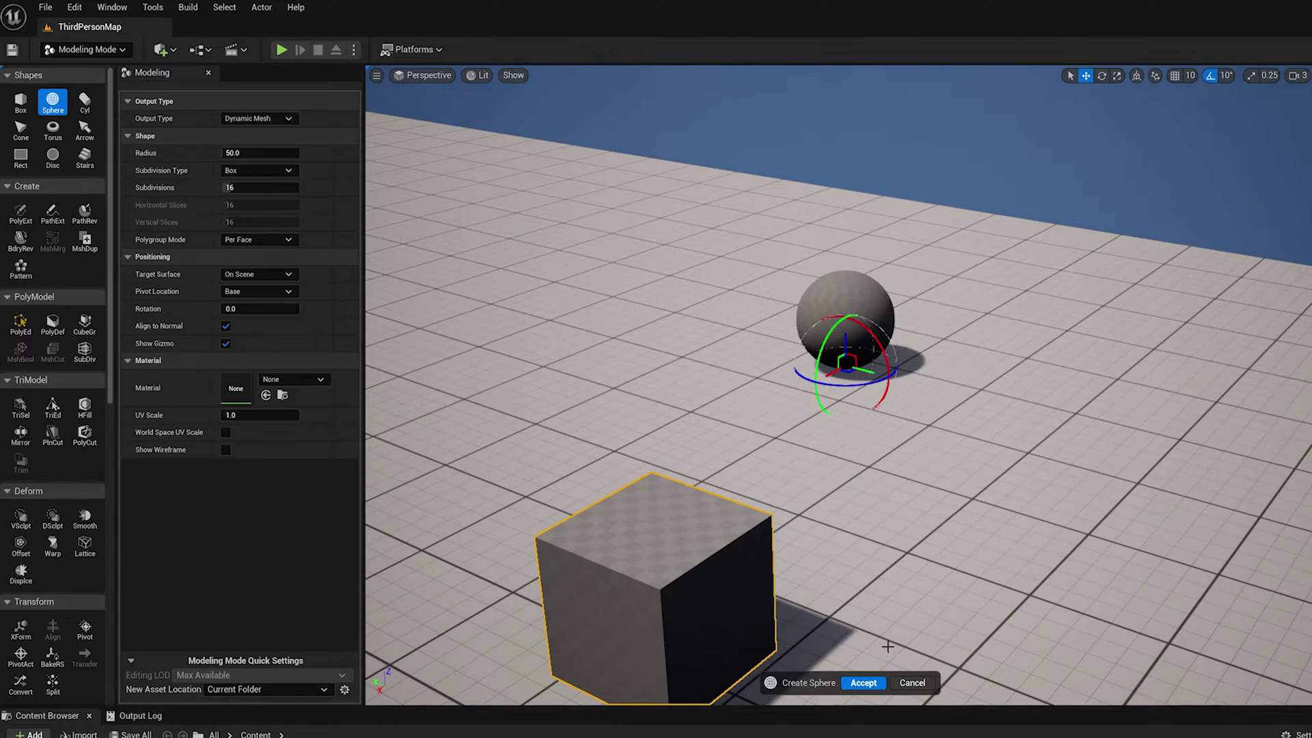
{"action": "left_click", "coordinate": [862, 682]}
{"action": "key", "text": "f"}
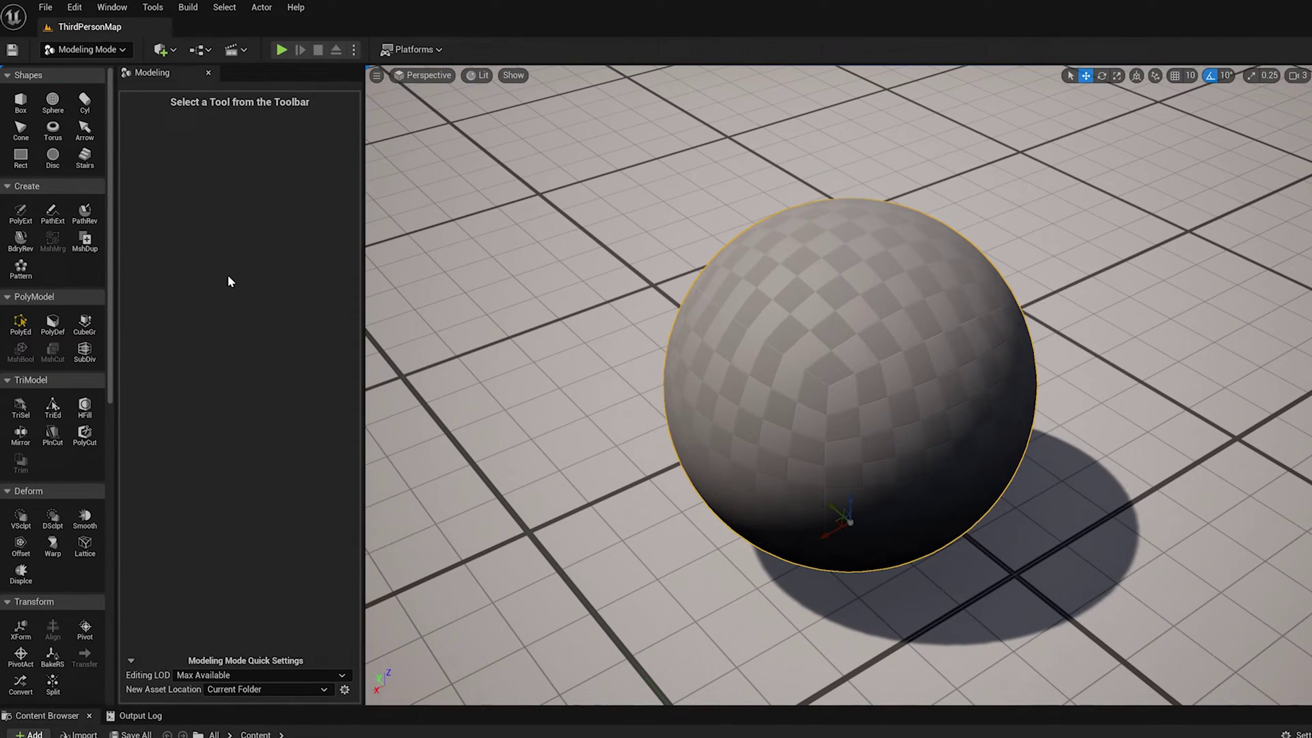
Hide the wireframe and insert plane-cut edges across the sphere's upper polygroup, outlining a narrow strip face
{"action": "left_click", "coordinate": [26, 327]}
{"action": "left_click", "coordinate": [280, 233]}
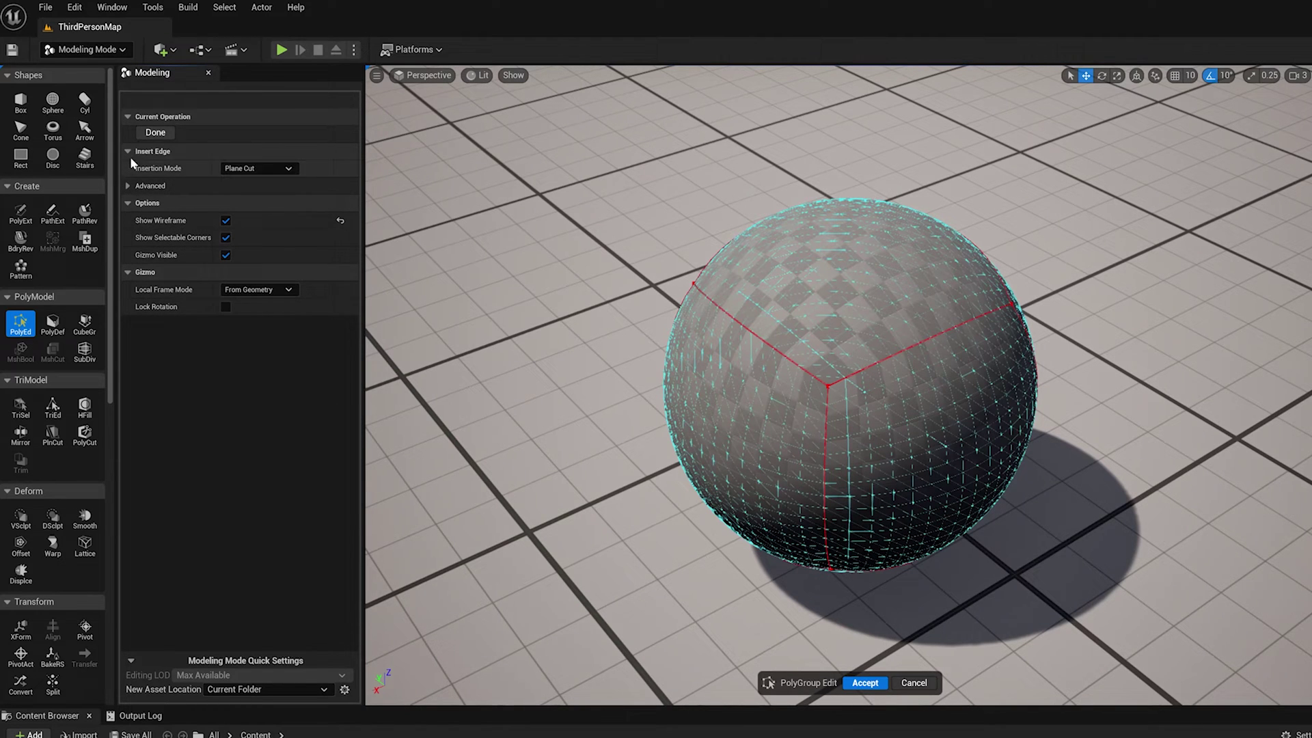
{"action": "left_click", "coordinate": [226, 220]}
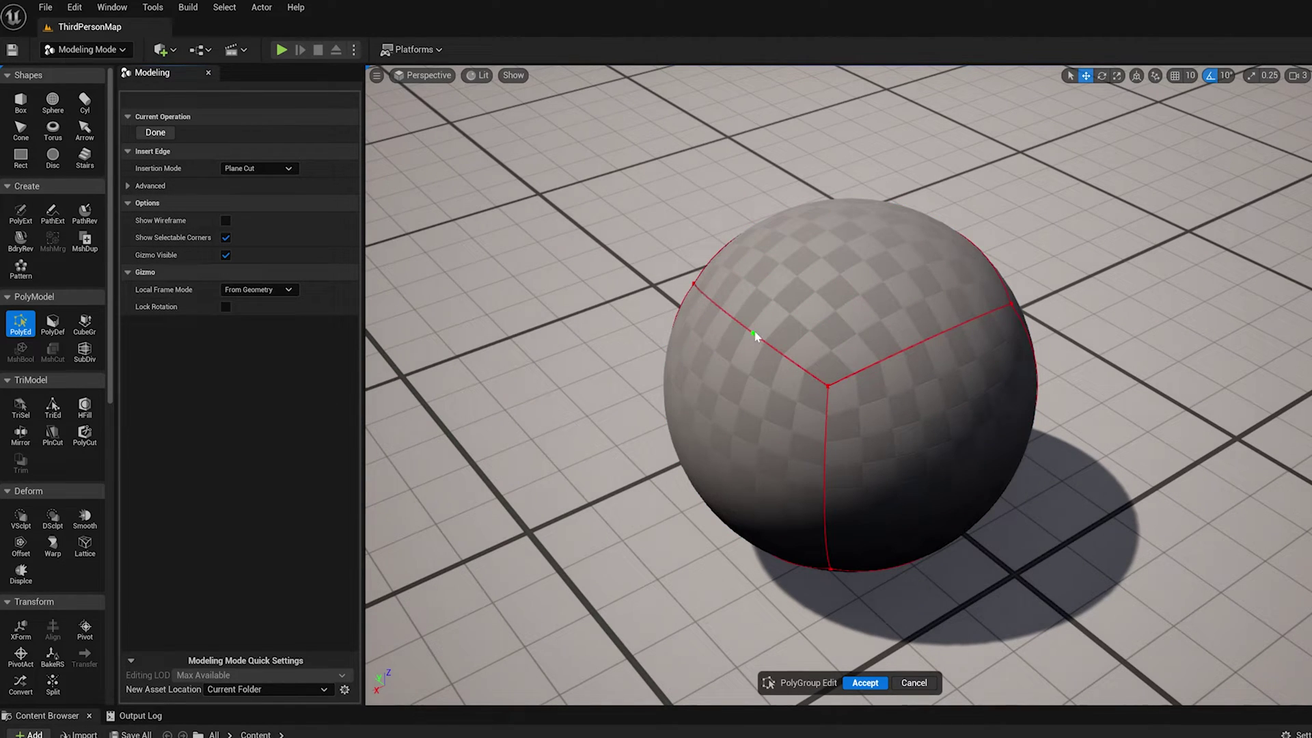
{"action": "left_click_drag", "start_coordinate": [917, 281], "coordinate": [799, 344], "text": "alt"}
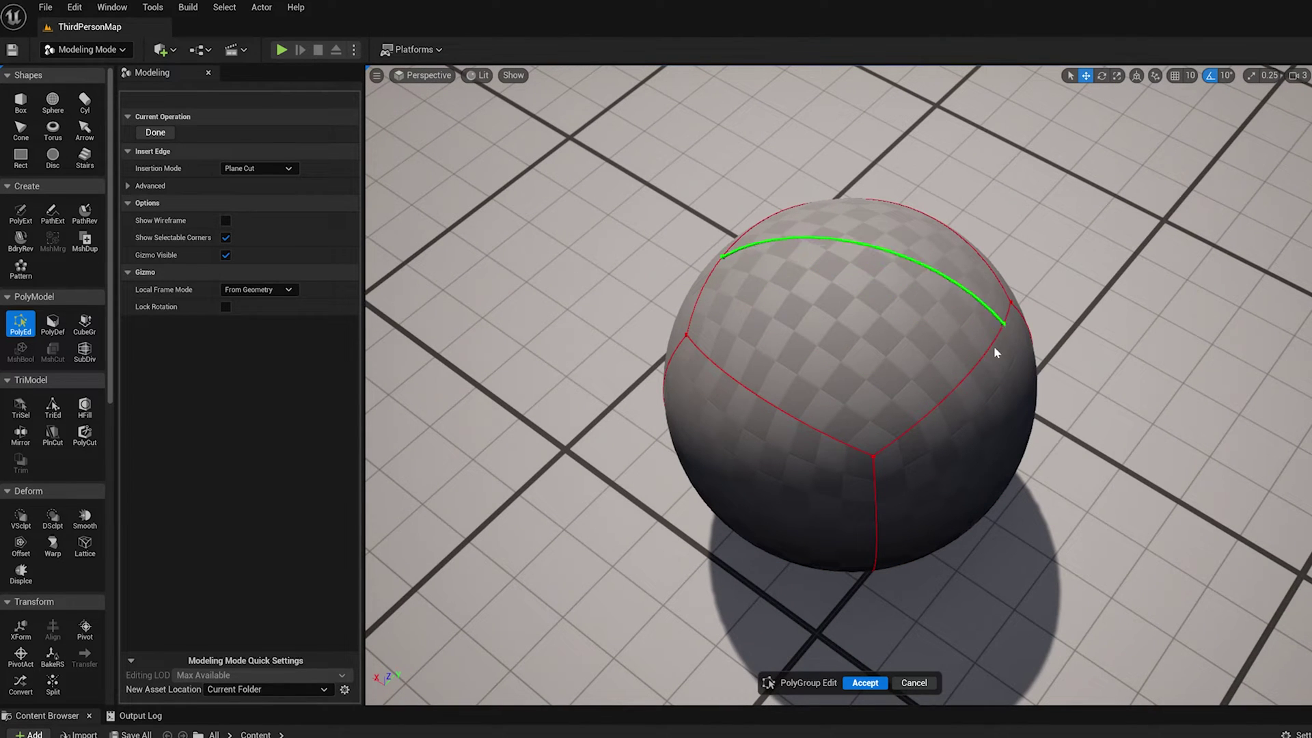
{"action": "left_click", "coordinate": [971, 369]}
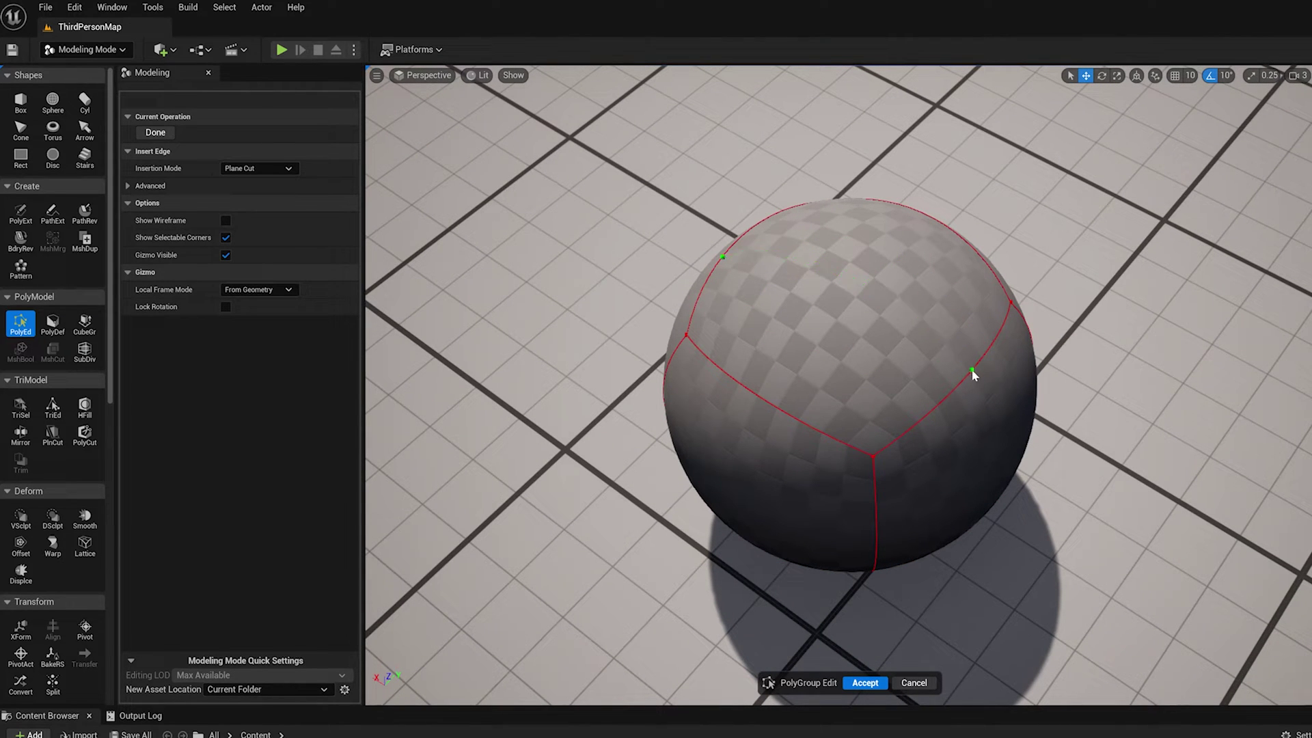
{"action": "left_click", "coordinate": [743, 384]}
{"action": "left_click_drag", "start_coordinate": [980, 371], "coordinate": [1006, 301], "text": "alt"}
{"action": "left_click", "coordinate": [159, 133]}
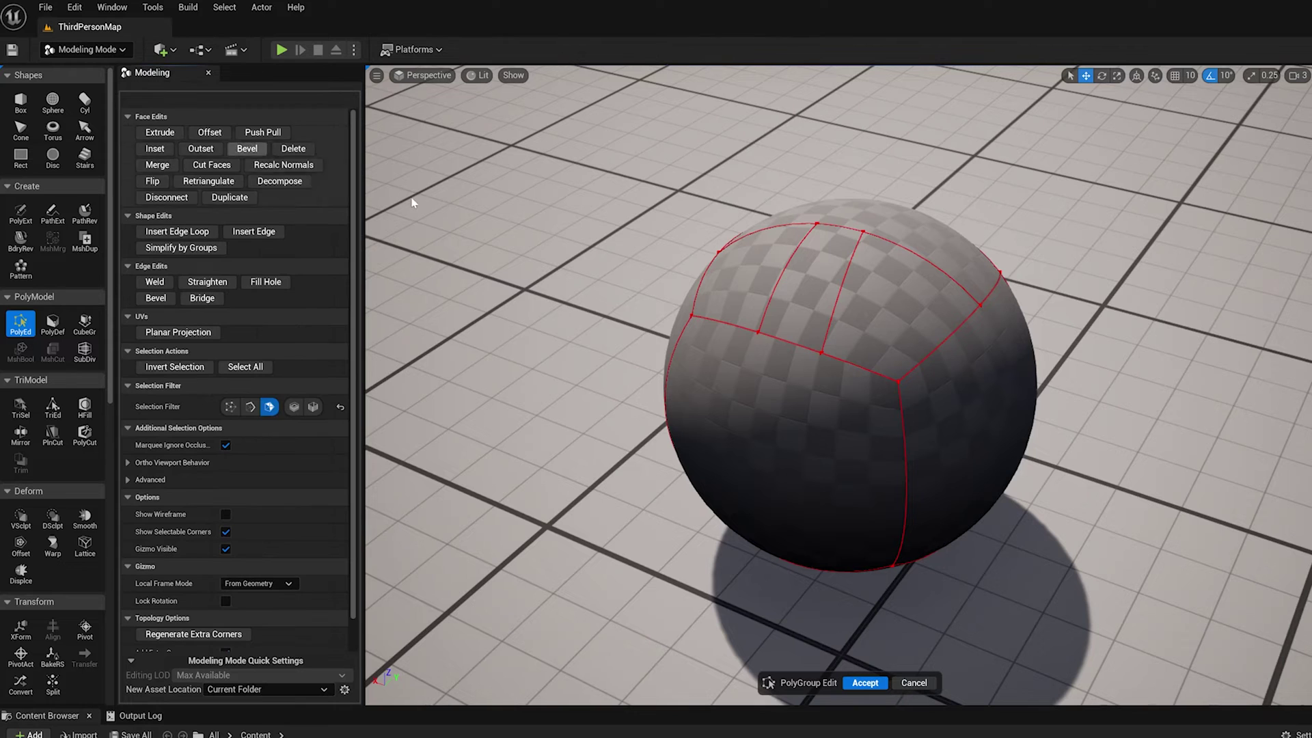
Extrude the narrow strip face into the sphere to form a recessed slot, and accept the PolyGroup edits
{"action": "left_click", "coordinate": [818, 280]}
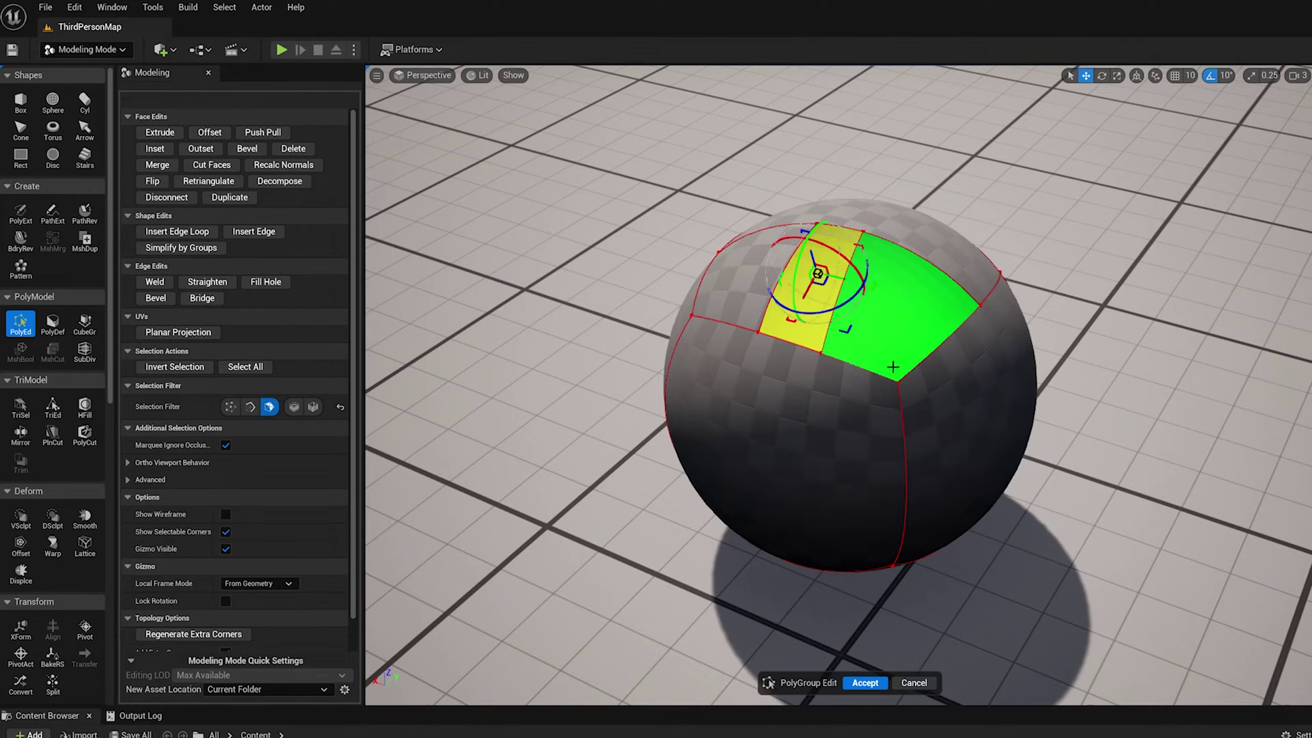
{"action": "left_click_drag", "start_coordinate": [878, 290], "coordinate": [656, 305], "text": "alt"}
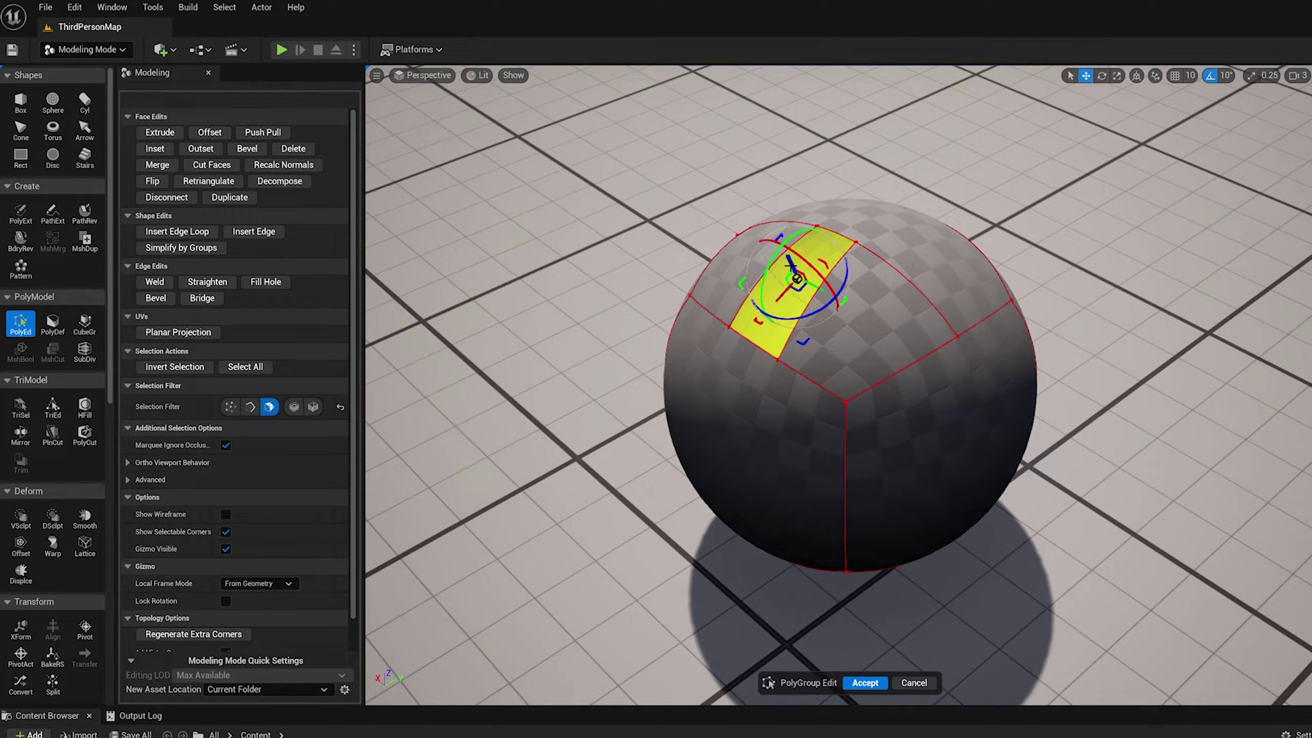
{"action": "left_click_drag", "start_coordinate": [790, 267], "coordinate": [804, 280]}
{"action": "key", "text": "ctrl+z"}
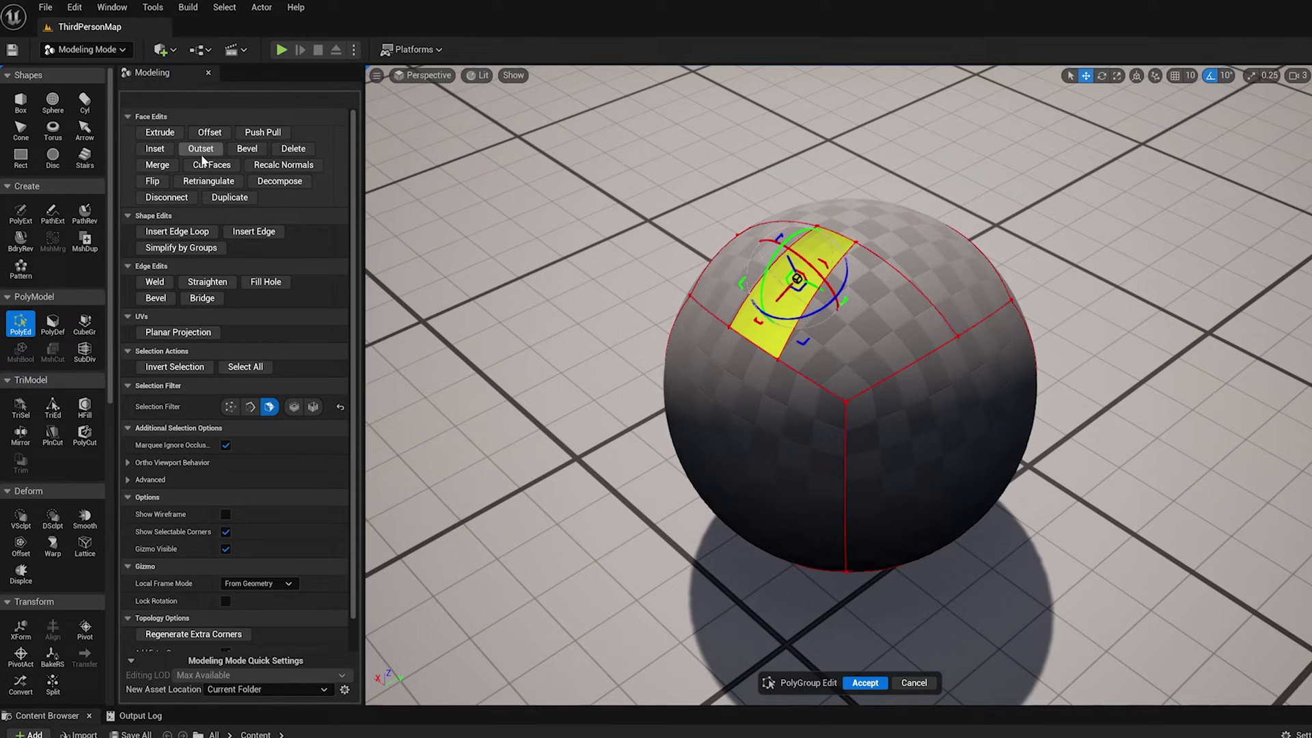
{"action": "left_click", "coordinate": [160, 132]}
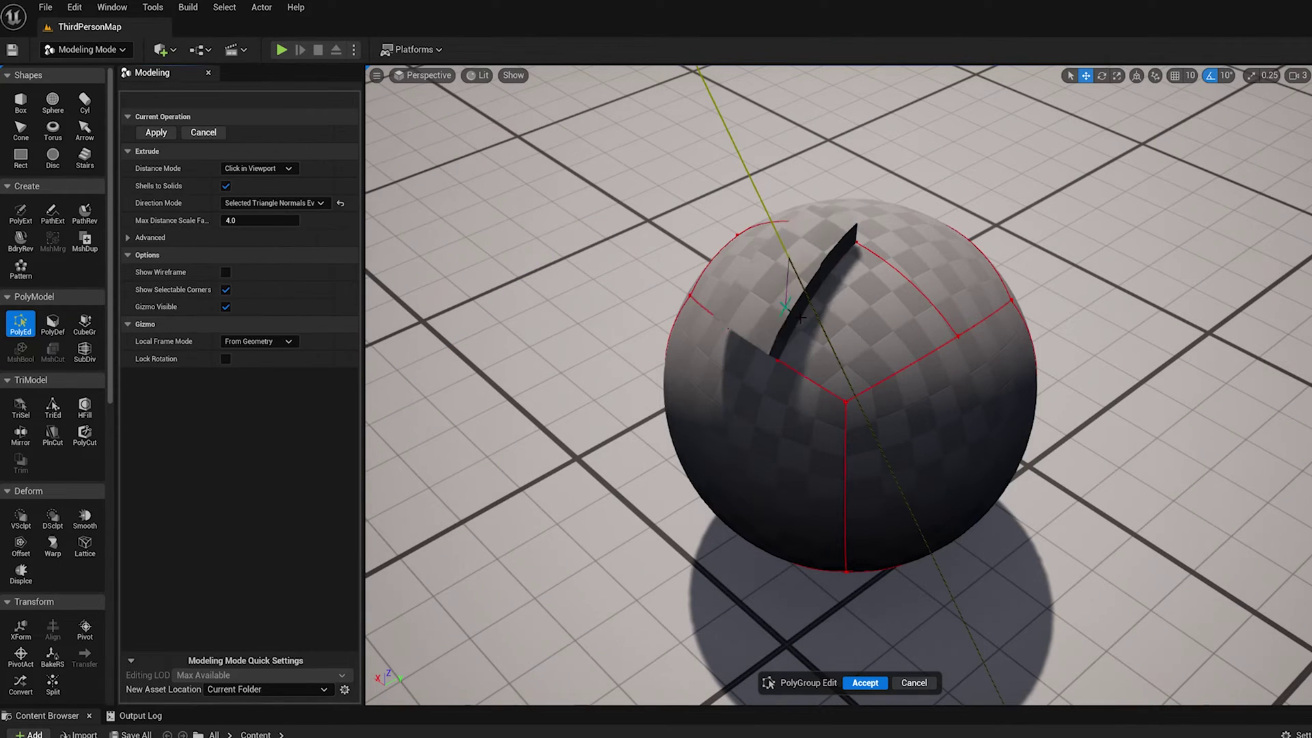
{"action": "left_click", "coordinate": [802, 321]}
{"action": "left_click_drag", "start_coordinate": [802, 321], "coordinate": [1133, 339], "text": "alt"}
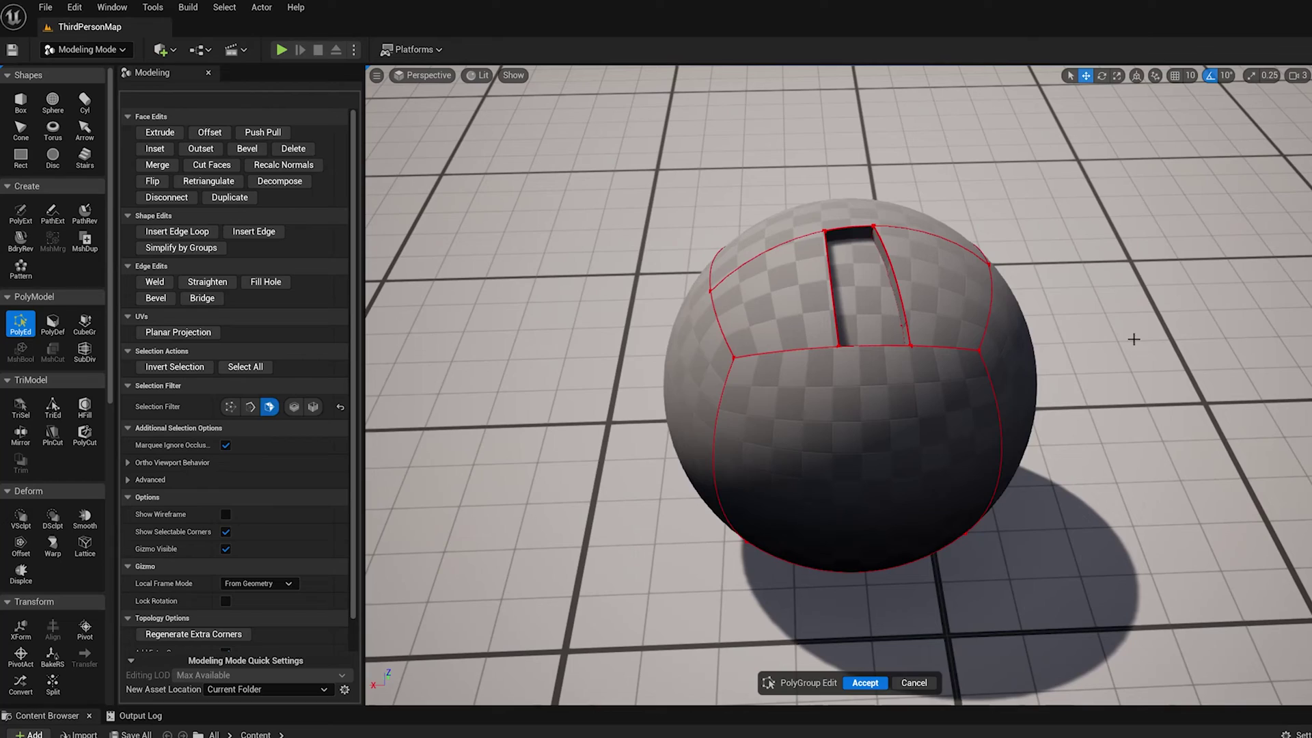
{"action": "left_click", "coordinate": [874, 682]}
Return to the cube, open it in PolyGroup Edit and select its top face
{"action": "scroll", "coordinate": [990, 563], "scroll_direction": "down", "scroll_amount": 5}
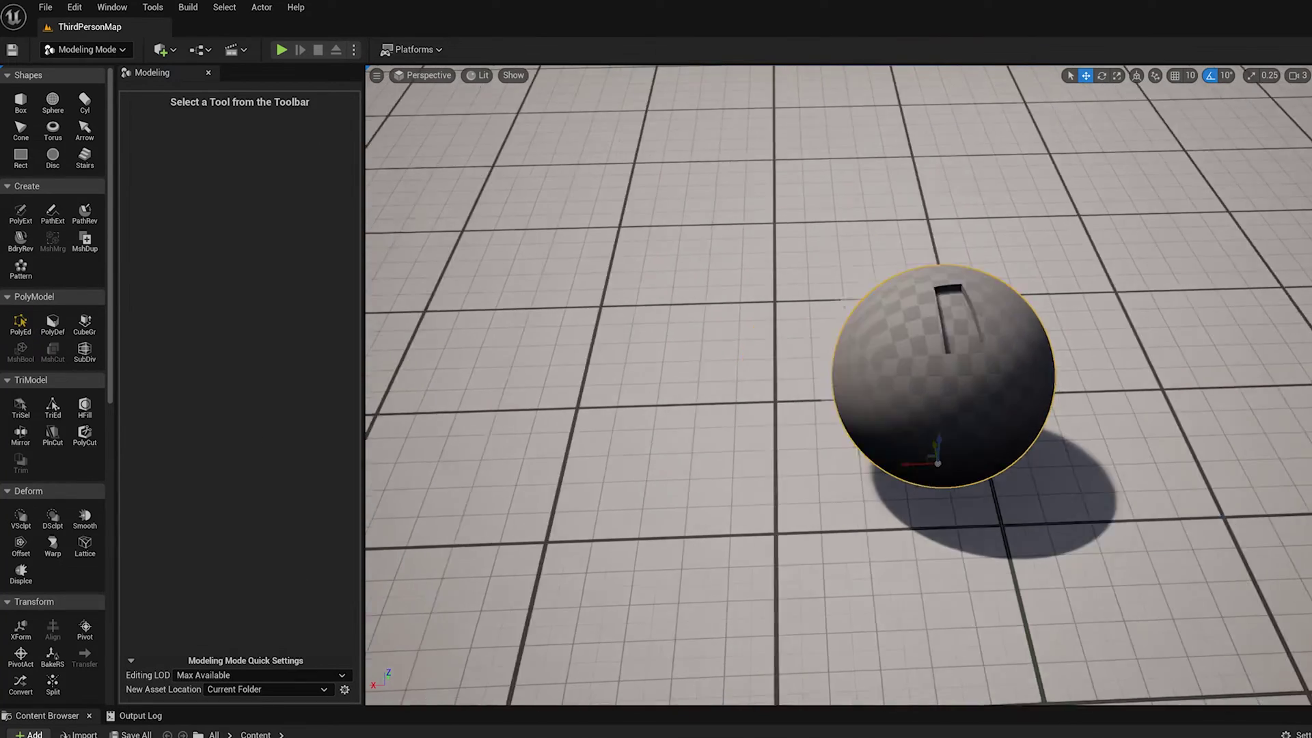
{"action": "middle_click_drag", "start_coordinate": [1175, 497], "coordinate": [1020, 539]}
{"action": "key", "text": "f"}
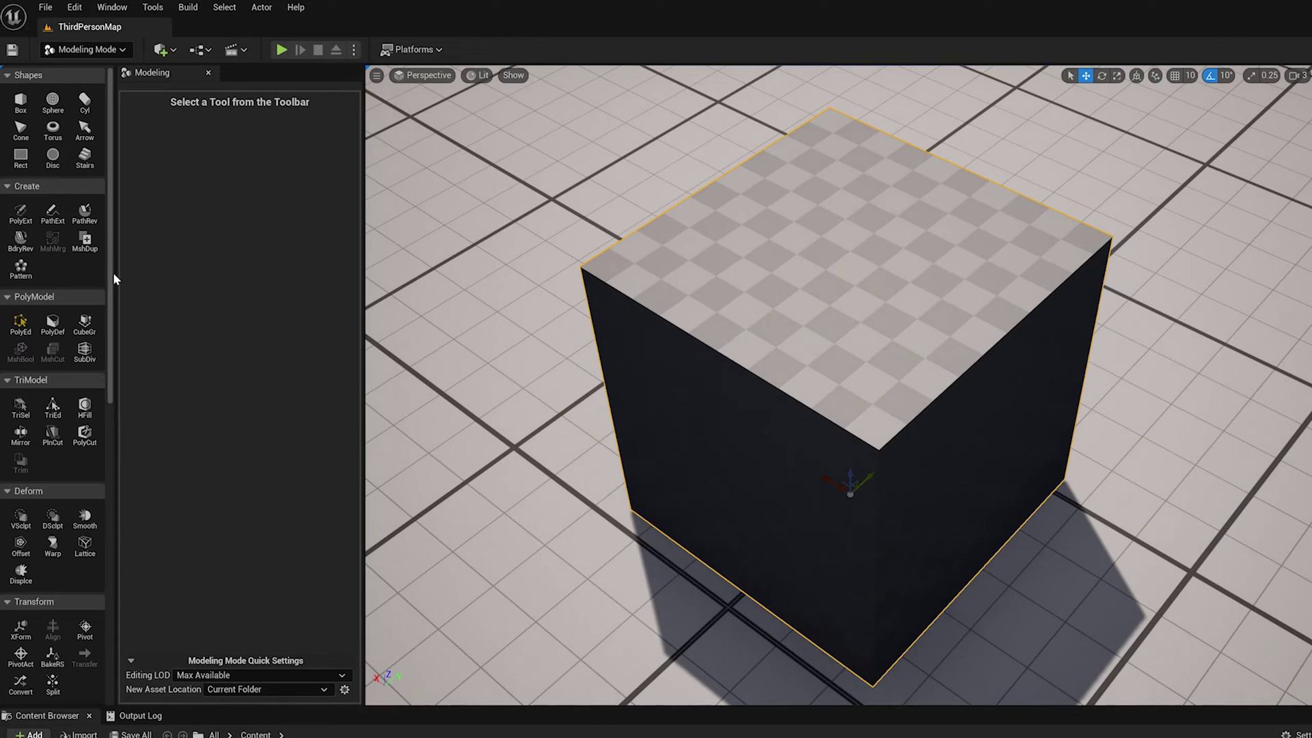
{"action": "left_click", "coordinate": [21, 323]}
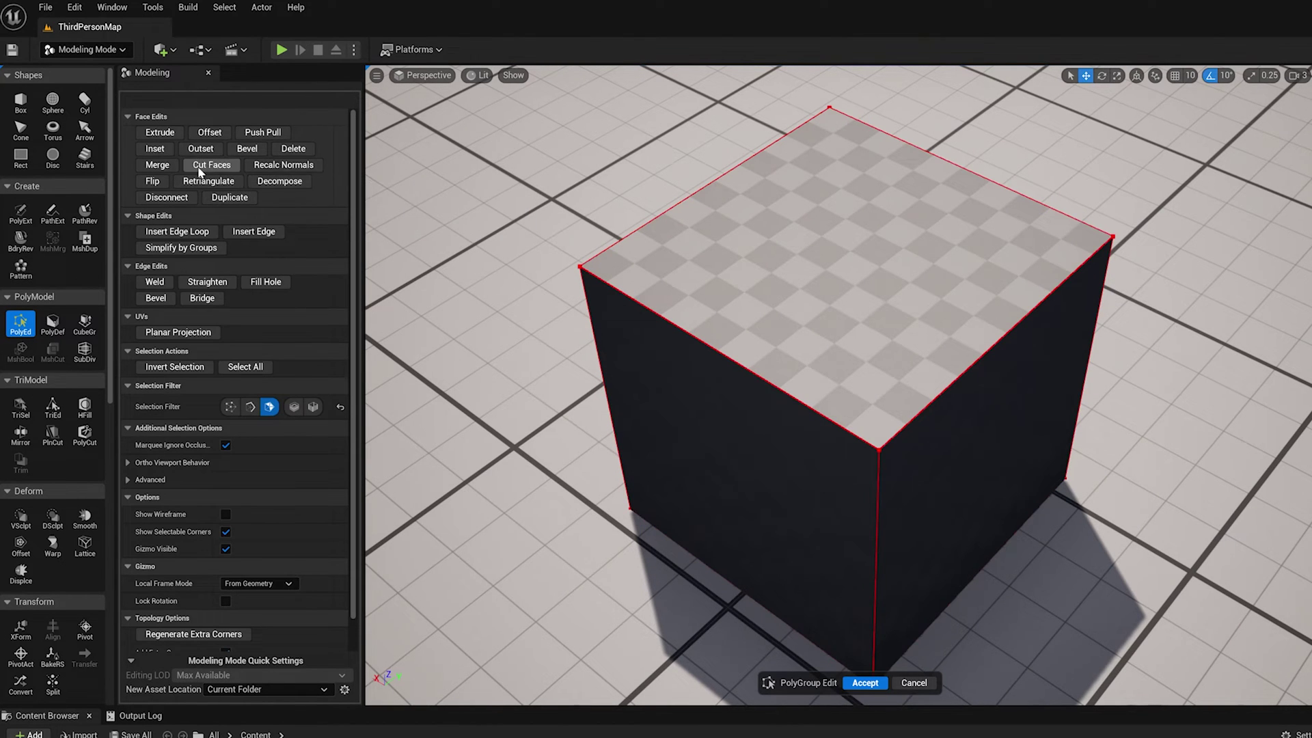
{"action": "left_click", "coordinate": [798, 236]}
{"action": "key", "text": "f"}
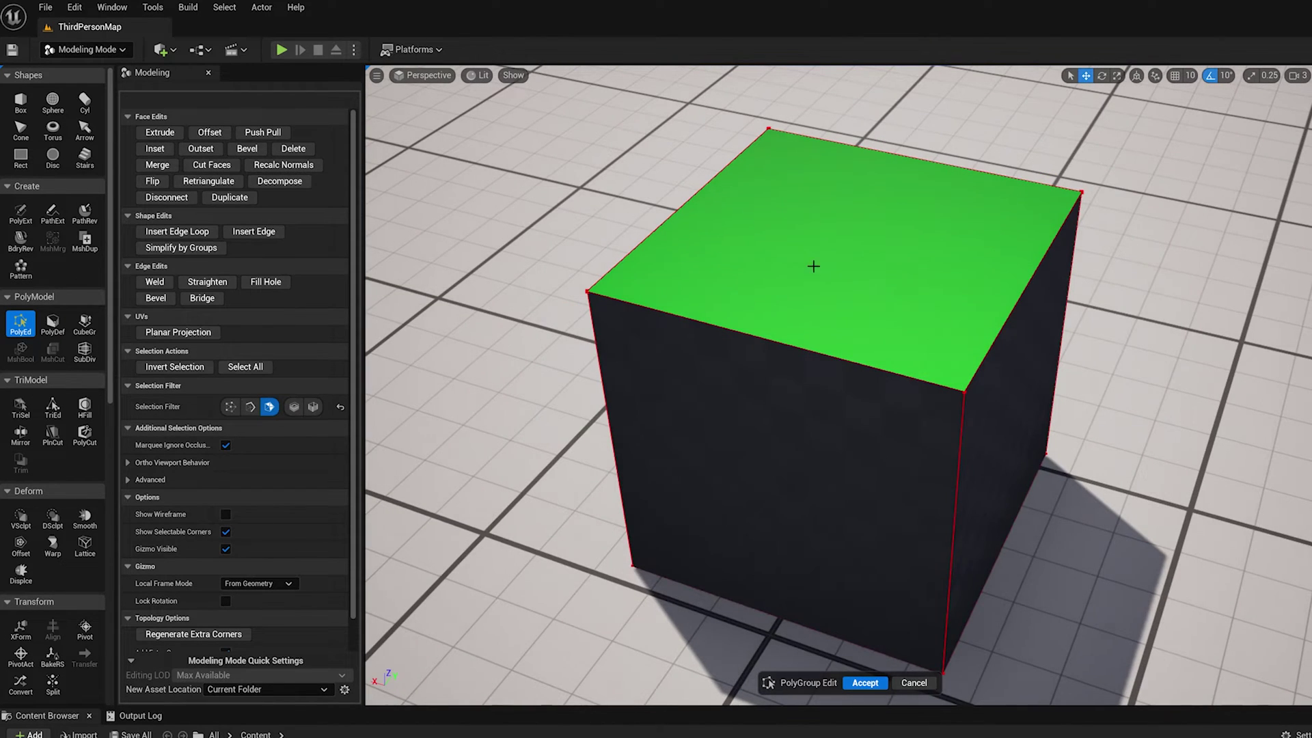
{"action": "left_click_drag", "start_coordinate": [911, 267], "coordinate": [868, 270], "text": "alt"}
{"action": "left_click", "coordinate": [826, 258]}
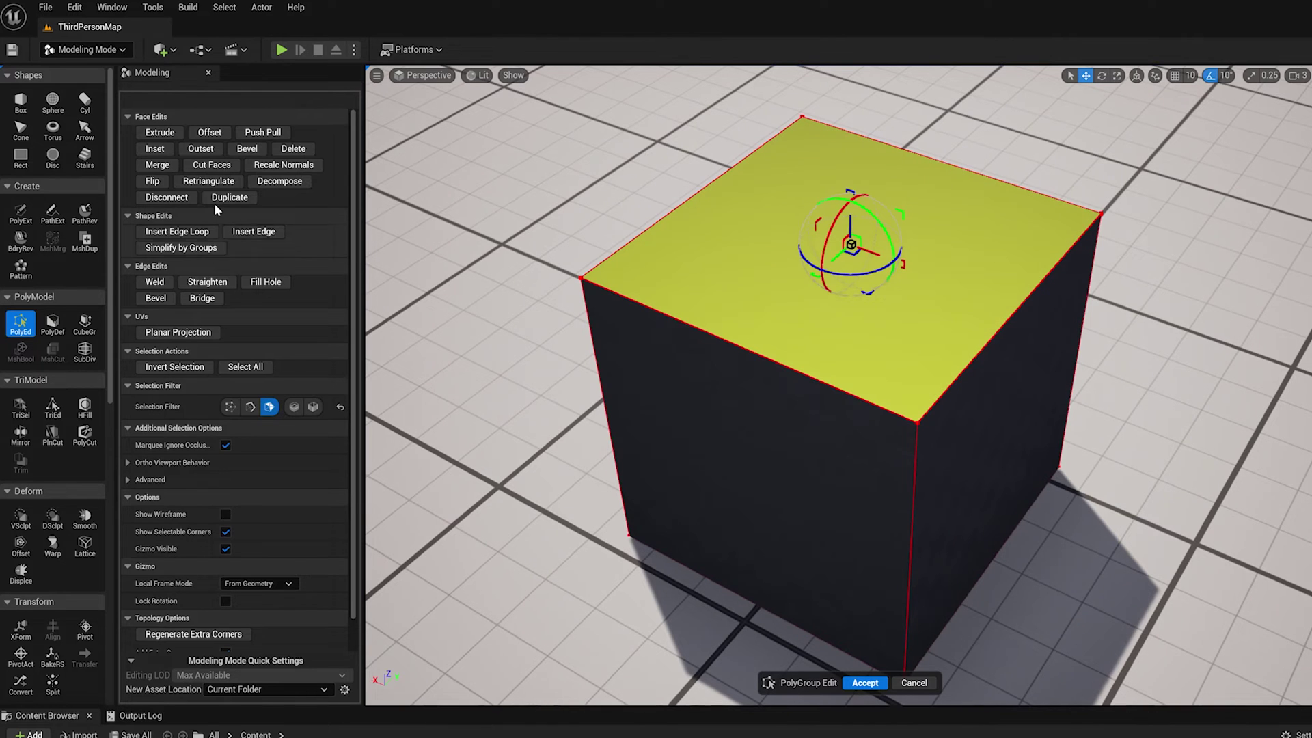
Use Cut Faces on the cube's selected top face to cut a slanted line from one corner to the opposite edge
{"action": "left_click", "coordinate": [212, 165]}
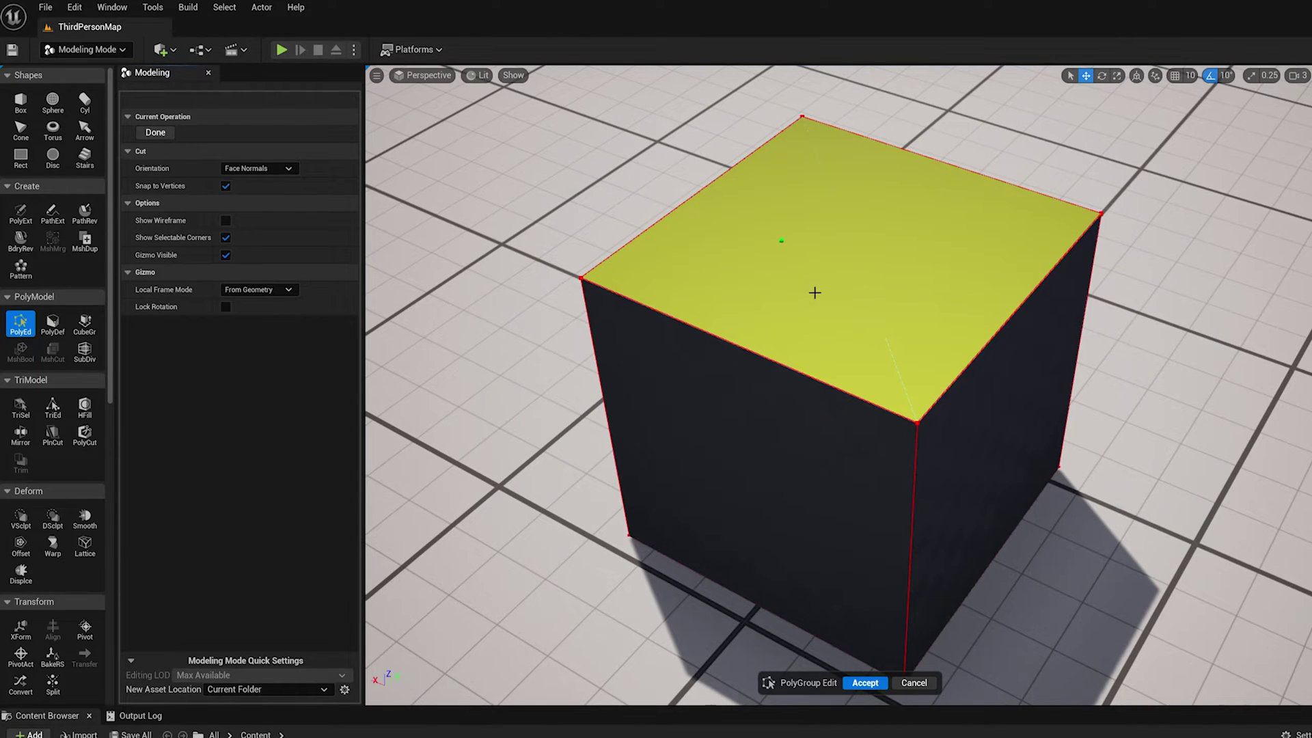
{"action": "left_click_drag", "start_coordinate": [815, 293], "coordinate": [815, 269], "text": "alt"}
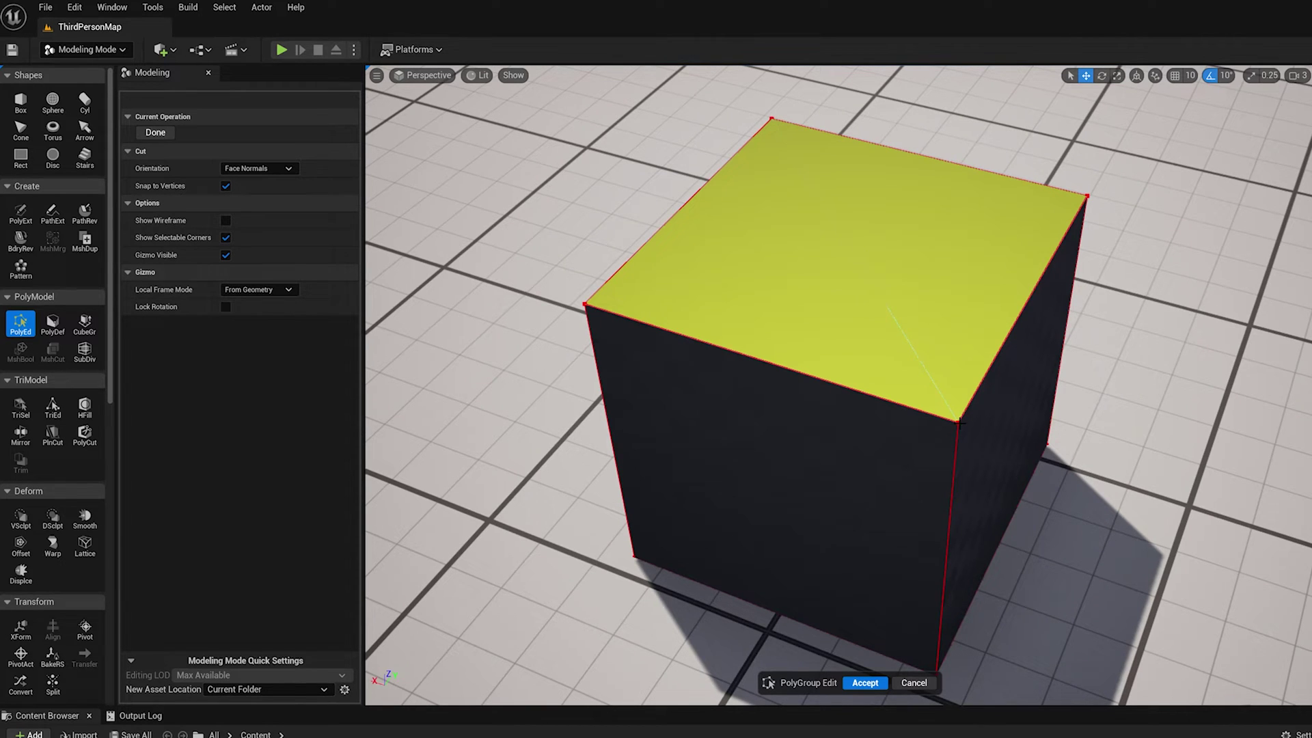
{"action": "left_click_drag", "start_coordinate": [868, 274], "coordinate": [868, 259], "text": "alt"}
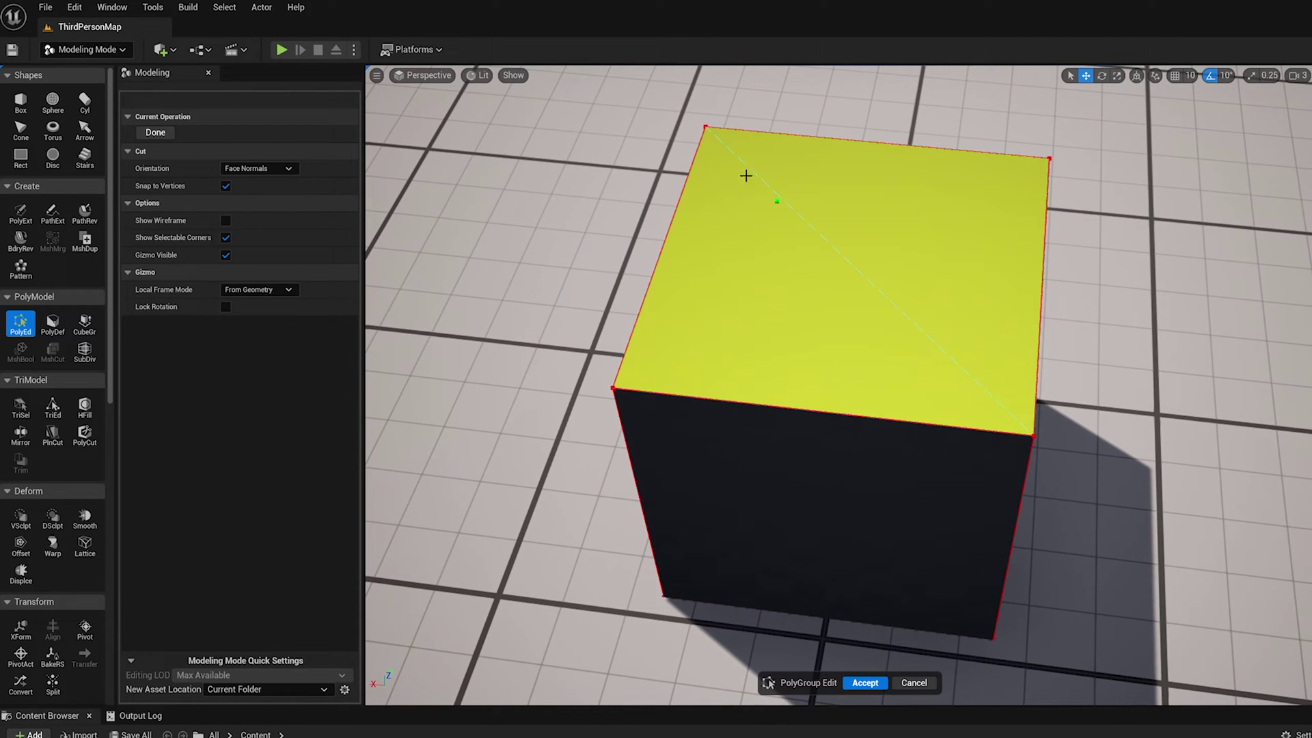
{"action": "left_click_drag", "start_coordinate": [923, 324], "coordinate": [727, 331], "text": "alt"}
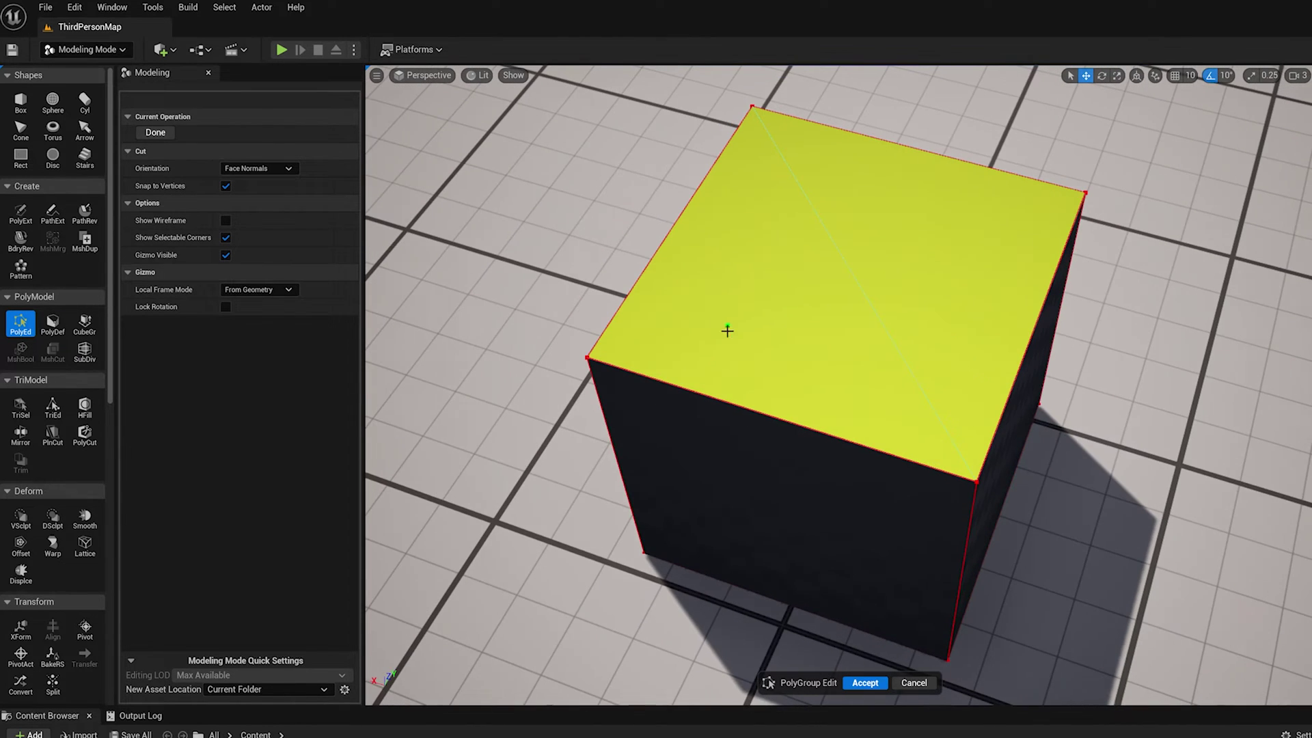
{"action": "left_click", "coordinate": [987, 193]}
{"action": "left_click_drag", "start_coordinate": [987, 194], "coordinate": [1100, 161], "text": "alt"}
{"action": "left_click_drag", "start_coordinate": [784, 389], "coordinate": [778, 403], "text": "alt"}
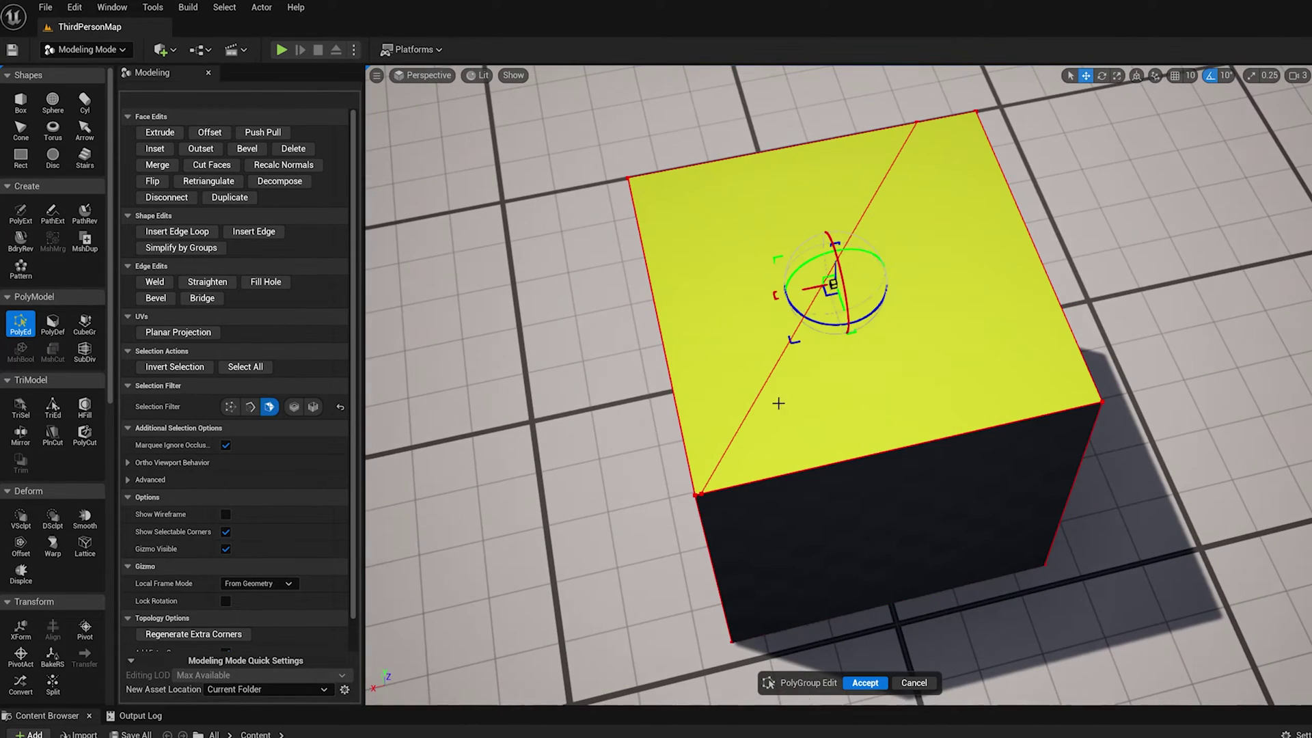
{"action": "left_click_drag", "start_coordinate": [872, 207], "coordinate": [931, 183], "text": "alt"}
{"action": "left_click_drag", "start_coordinate": [778, 287], "coordinate": [974, 182], "text": "alt"}
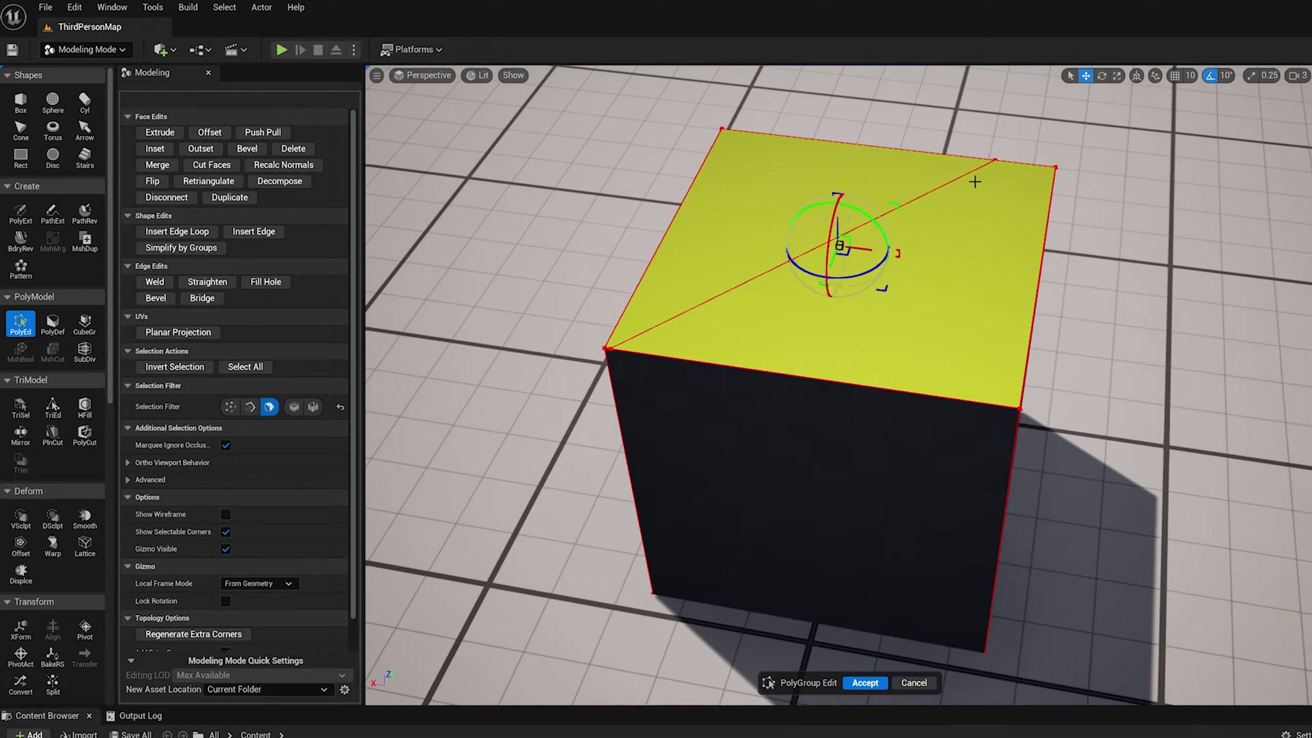
Undo the slanted cut and inset the cube's top face to form a smaller inner square
{"action": "left_click_drag", "start_coordinate": [689, 315], "coordinate": [735, 328], "text": "alt"}
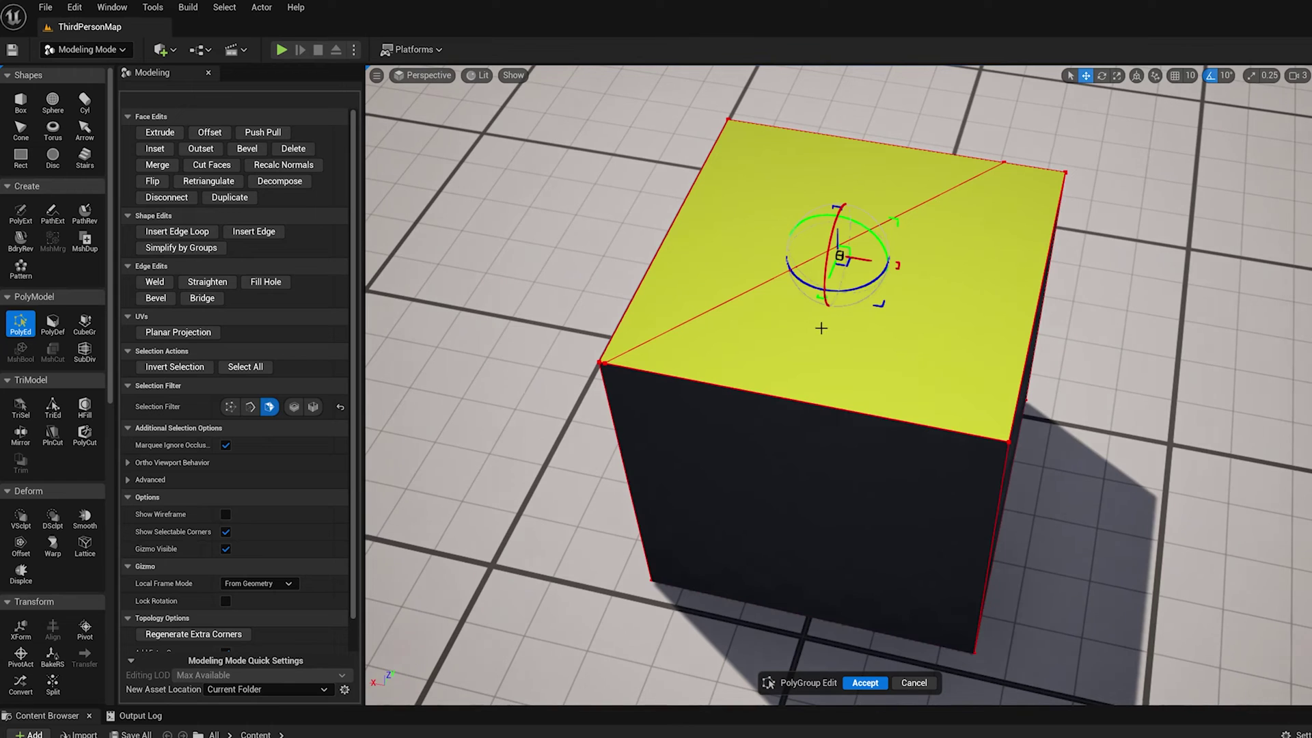
{"action": "left_click_drag", "start_coordinate": [907, 328], "coordinate": [860, 326], "text": "alt"}
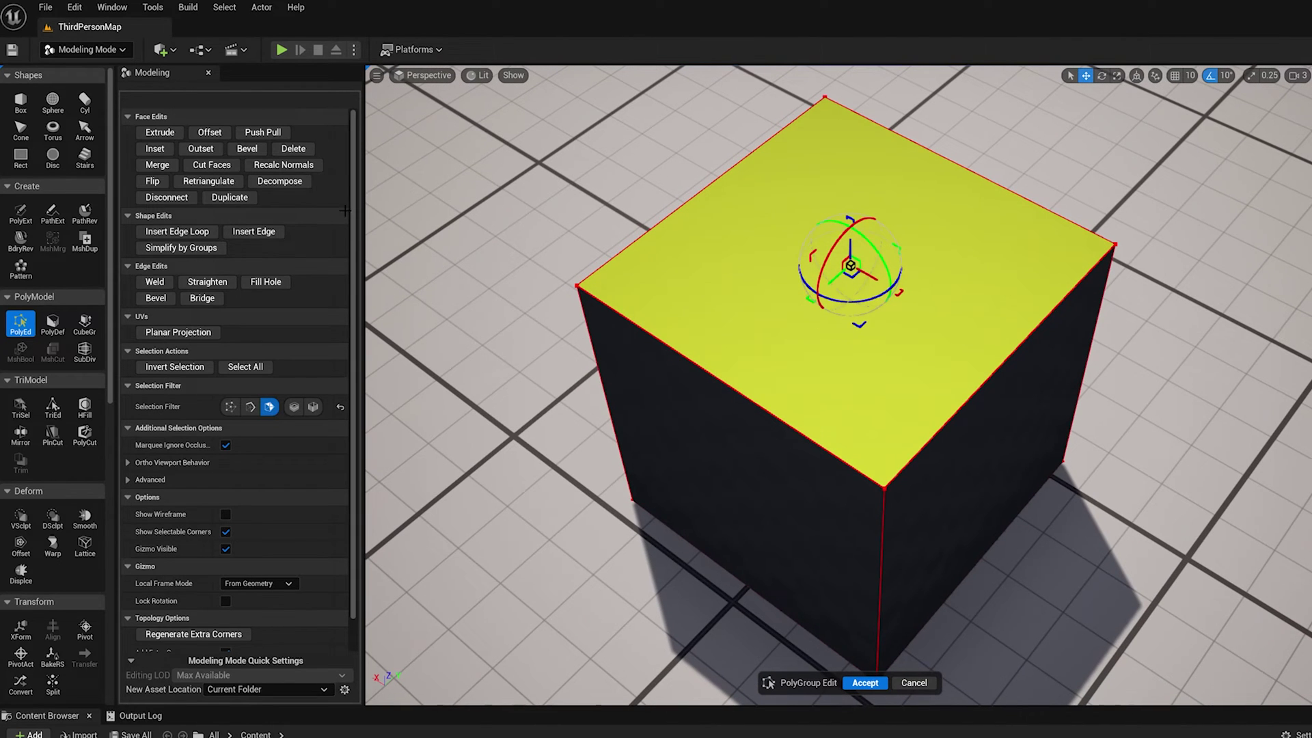
{"action": "left_click", "coordinate": [155, 149]}
{"action": "left_click", "coordinate": [705, 279]}
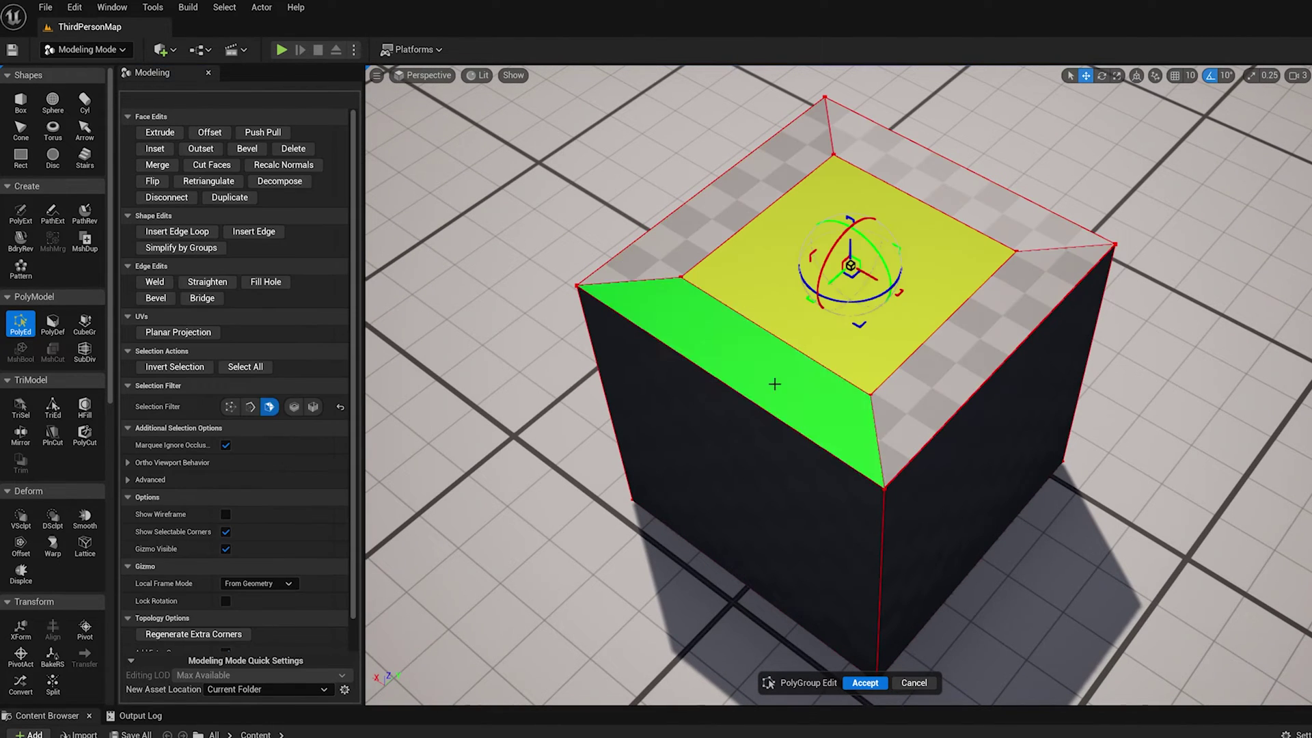
Select the cube's faces together and use Cut Faces to cut a line across the inset top and down the side
{"action": "left_click", "coordinate": [752, 186]}
{"action": "left_click", "coordinate": [837, 215], "text": "shift"}
{"action": "left_click", "coordinate": [883, 175], "text": "shift"}
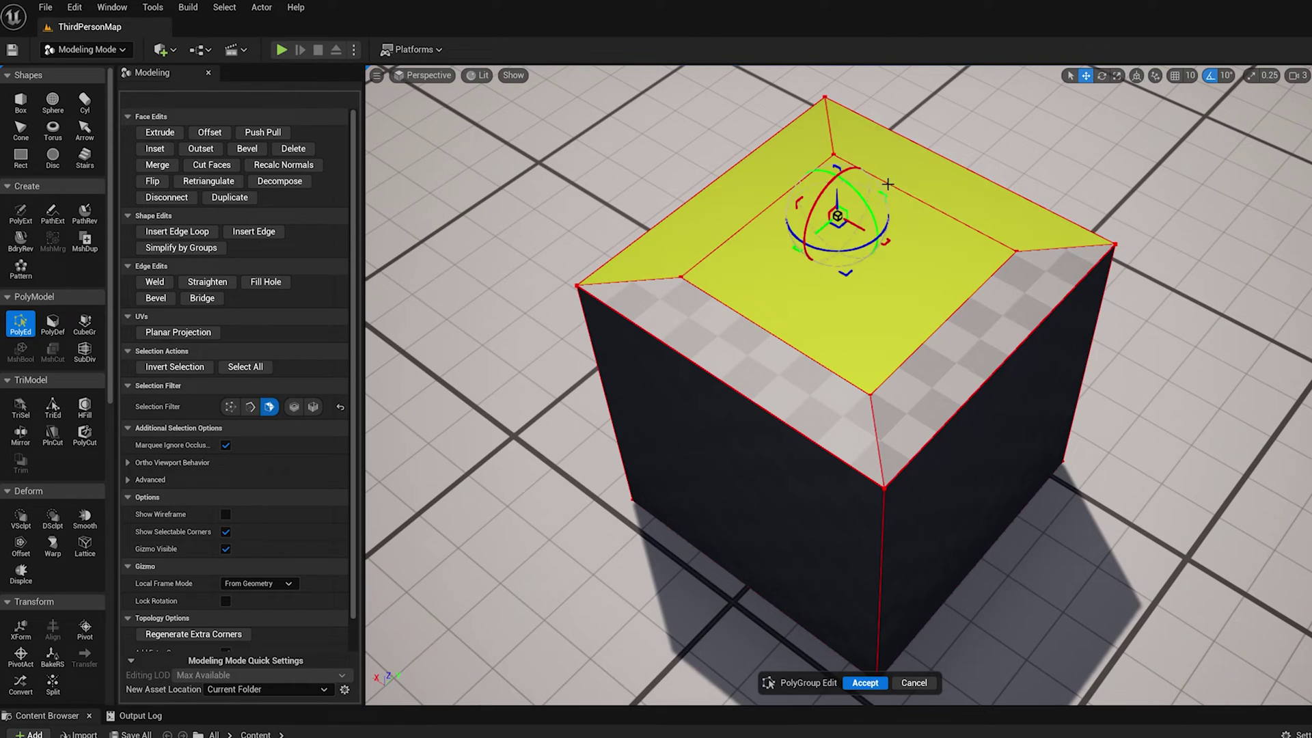
{"action": "left_click_drag", "start_coordinate": [887, 187], "coordinate": [1014, 225], "text": "alt"}
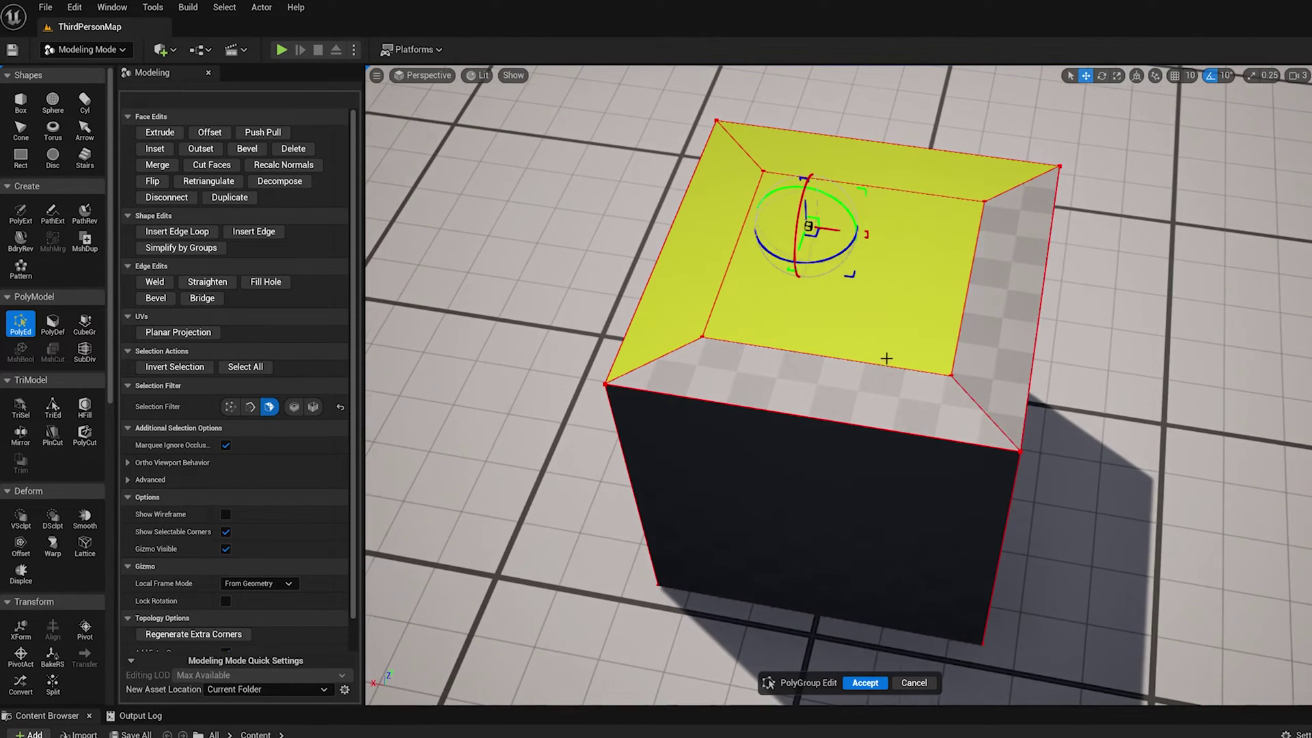
{"action": "left_click_drag", "start_coordinate": [886, 359], "coordinate": [983, 357], "text": "alt"}
{"action": "scroll", "coordinate": [983, 357], "scroll_direction": "down", "scroll_amount": 5}
{"action": "left_click_drag", "start_coordinate": [691, 176], "coordinate": [1070, 574]}
{"action": "scroll", "coordinate": [973, 349], "scroll_direction": "up", "scroll_amount": 3}
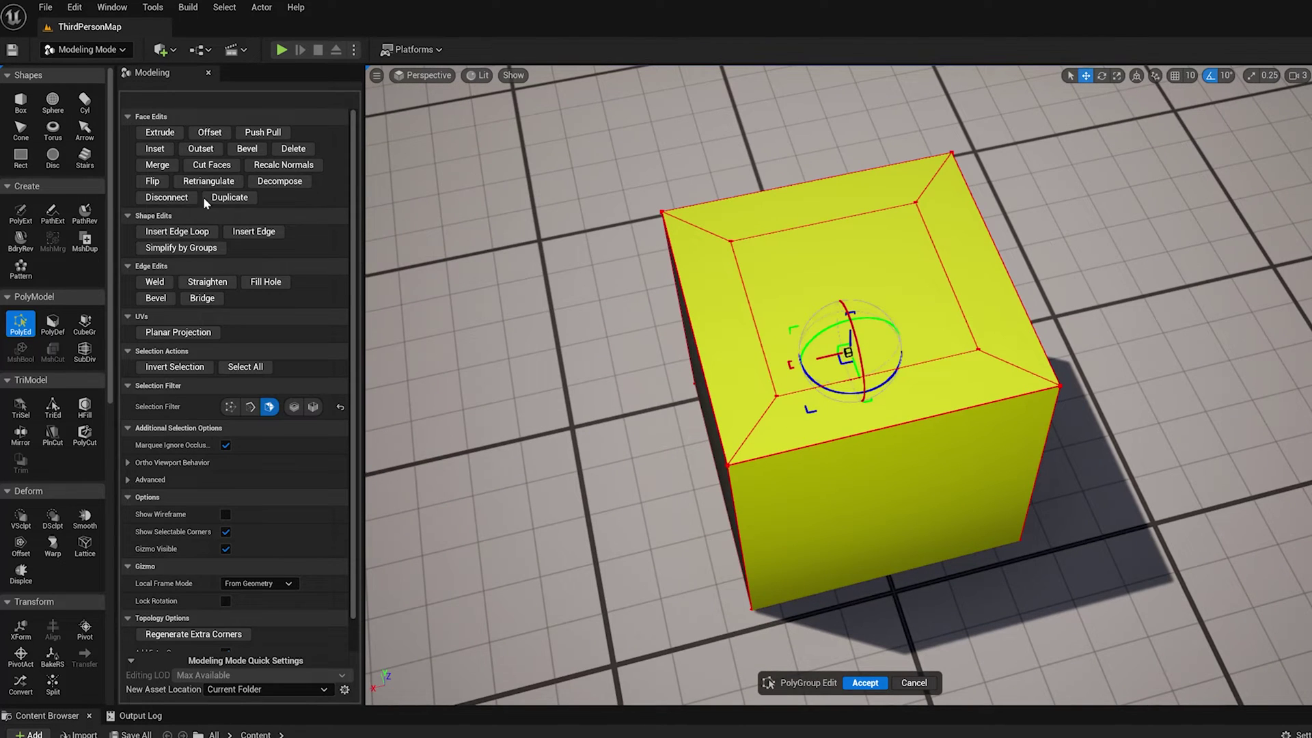
{"action": "left_click", "coordinate": [211, 164]}
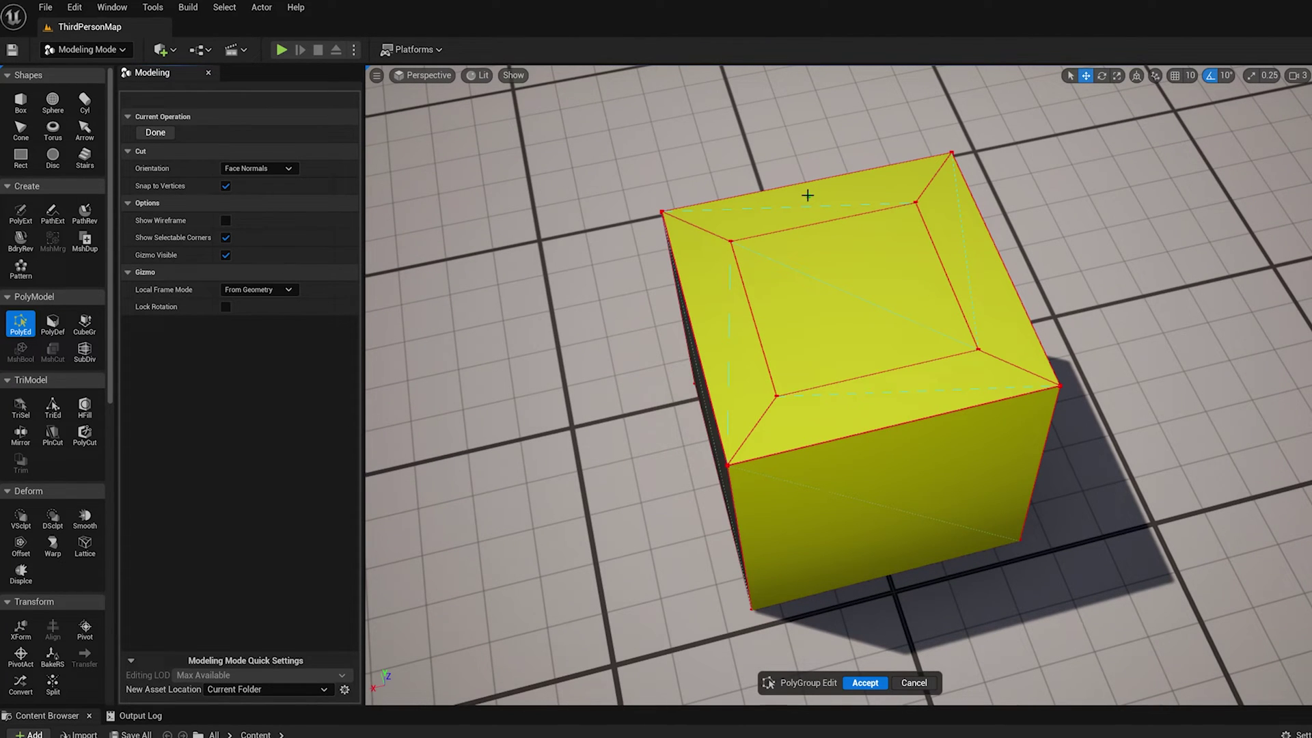
{"action": "left_click", "coordinate": [902, 394]}
{"action": "left_click_drag", "start_coordinate": [1187, 344], "coordinate": [854, 273], "text": "alt"}
{"action": "left_click_drag", "start_coordinate": [1078, 360], "coordinate": [1022, 355], "text": "alt"}
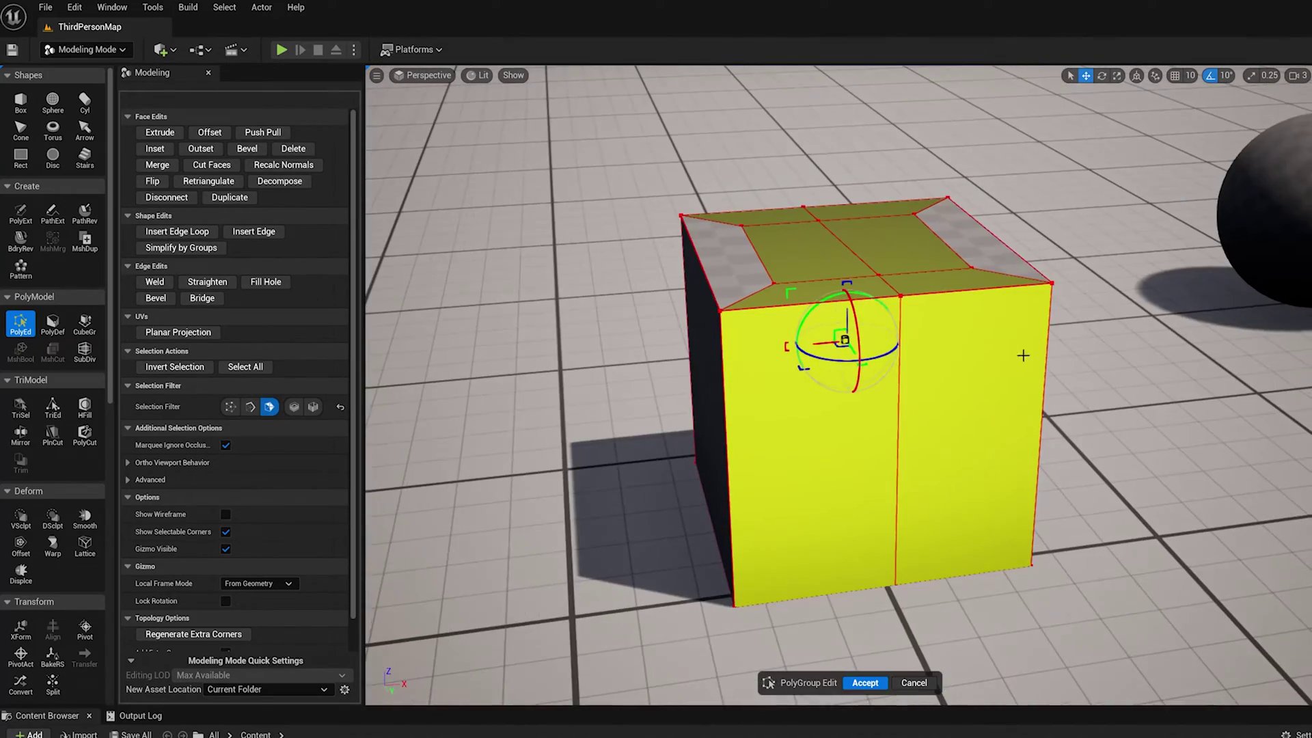
Select the top faces on one side of the middle cut and use Cut Faces to cut a diagonal across the inner and border faces
{"action": "left_click_drag", "start_coordinate": [891, 229], "coordinate": [824, 212], "text": "alt"}
{"action": "left_click", "coordinate": [802, 202]}
{"action": "left_click", "coordinate": [726, 299], "text": "shift"}
{"action": "left_click", "coordinate": [809, 300], "text": "shift"}
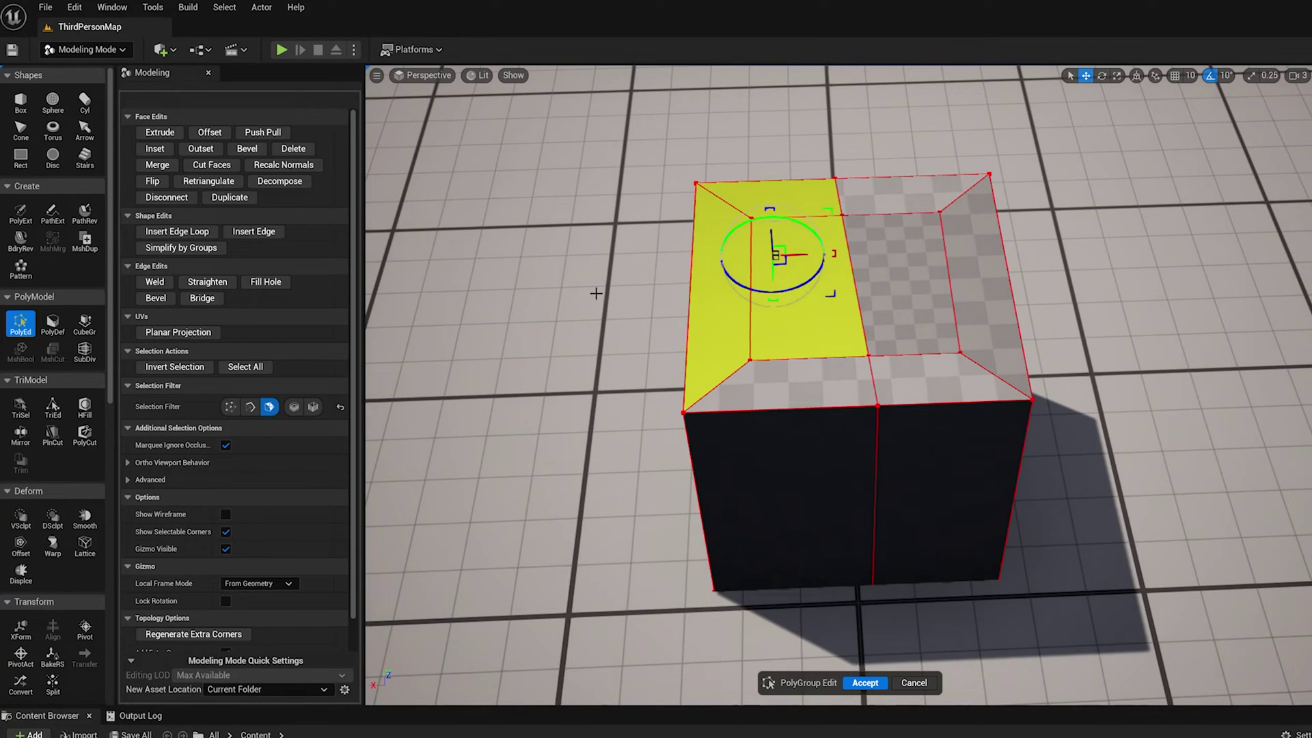
{"action": "left_click", "coordinate": [231, 164]}
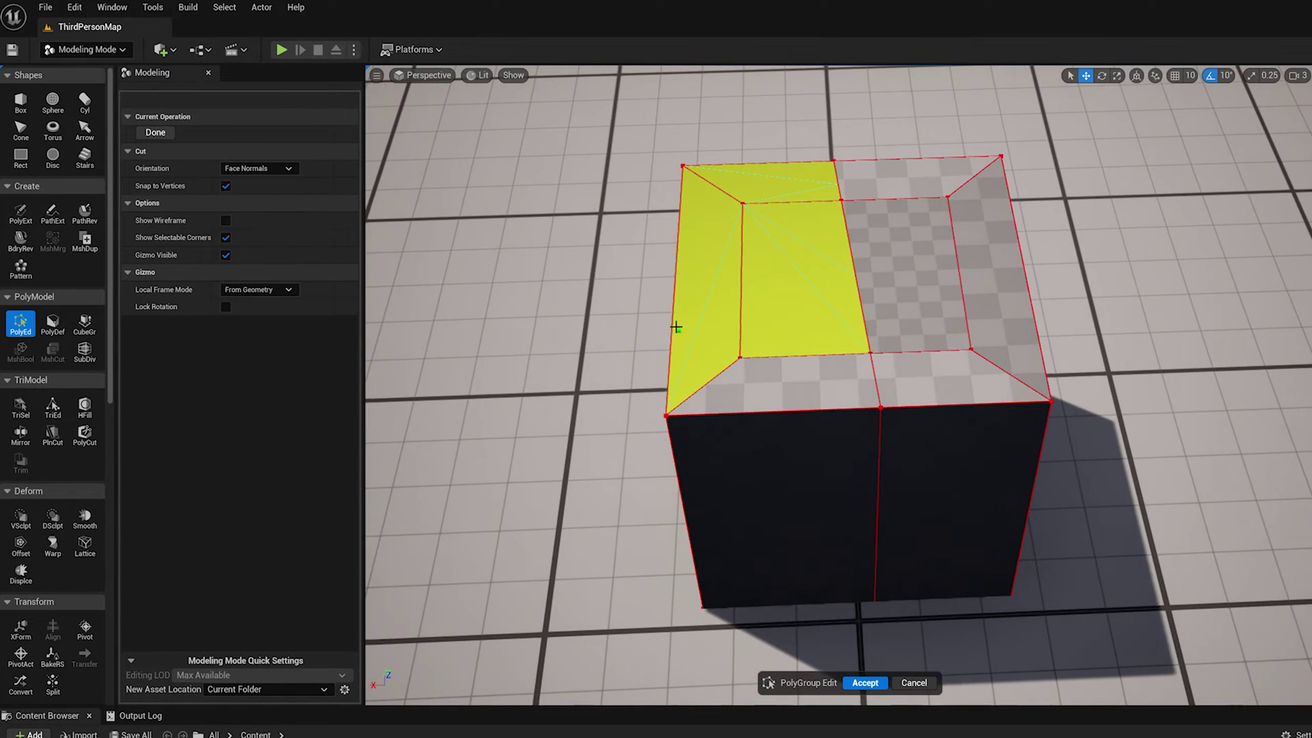
{"action": "left_click", "coordinate": [816, 233]}
{"action": "left_click", "coordinate": [1171, 316]}
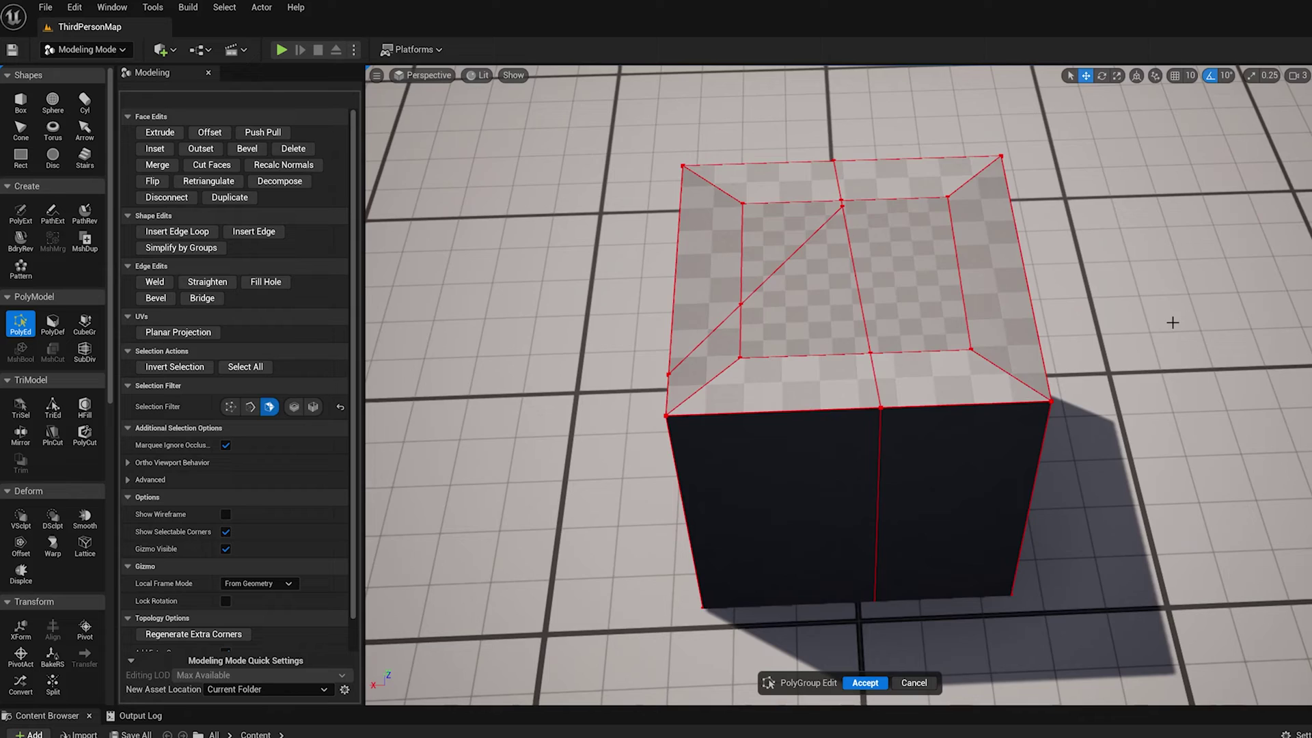
Select the inner top face between the diagonal and middle cuts and extrude it upward into a raised wedge-shaped block
{"action": "left_click_drag", "start_coordinate": [1171, 316], "coordinate": [965, 289], "text": "alt"}
{"action": "left_click", "coordinate": [795, 311]}
{"action": "left_click_drag", "start_coordinate": [795, 312], "coordinate": [1066, 356], "text": "alt"}
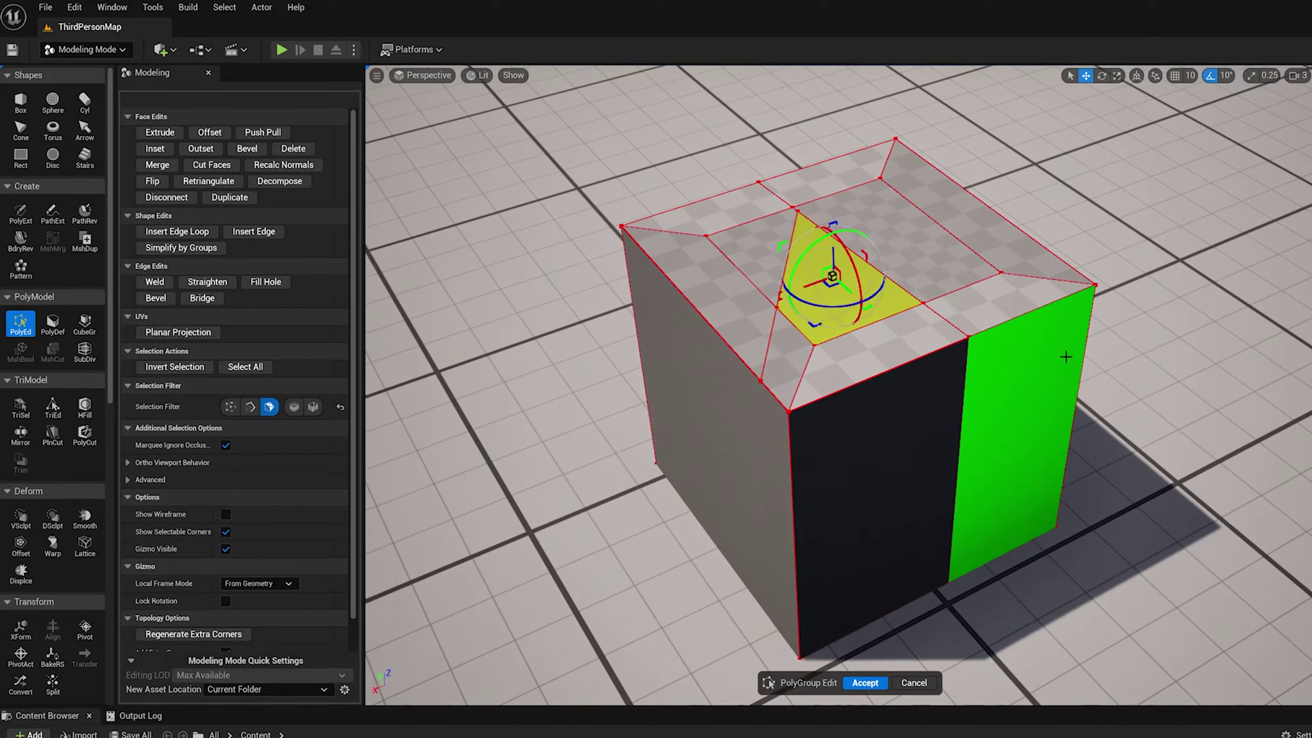
{"action": "left_click_drag", "start_coordinate": [983, 424], "coordinate": [943, 437], "text": "alt"}
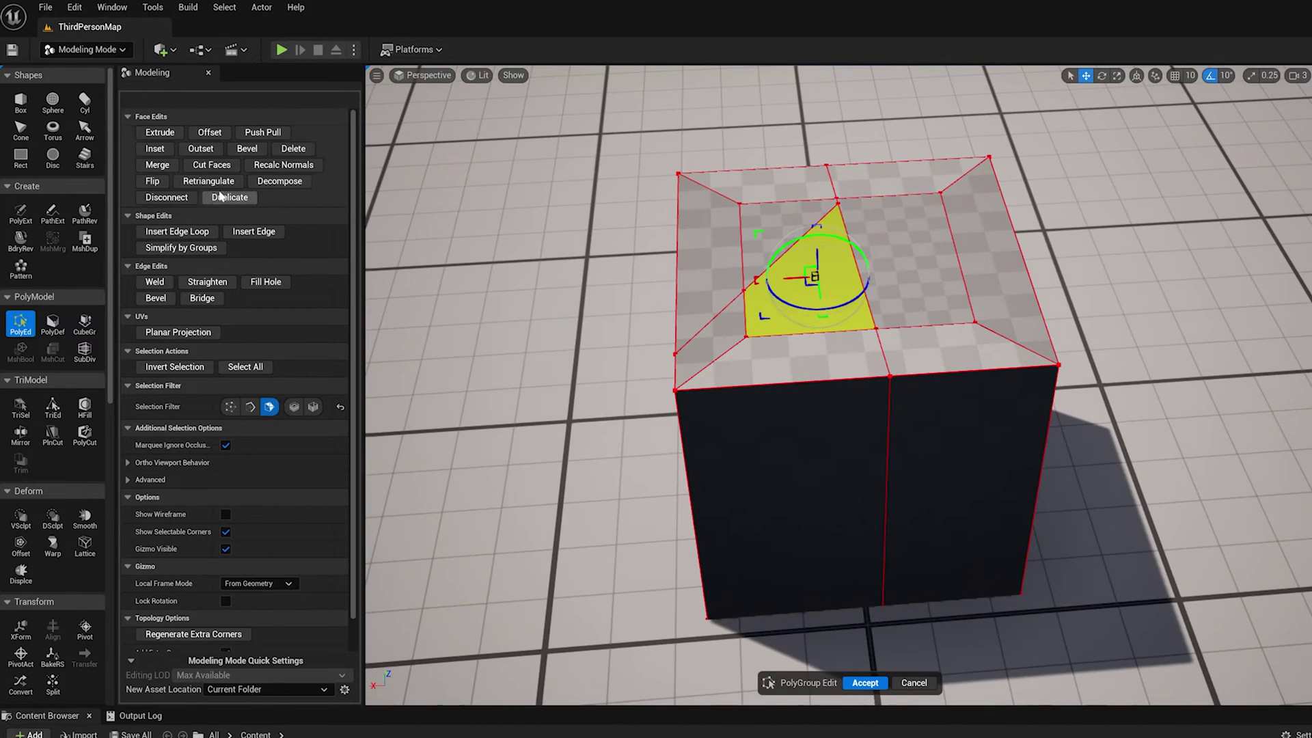
{"action": "left_click", "coordinate": [159, 132]}
{"action": "left_click", "coordinate": [808, 303]}
{"action": "left_click", "coordinate": [1150, 329]}
{"action": "left_click_drag", "start_coordinate": [1150, 328], "coordinate": [1177, 331], "text": "alt"}
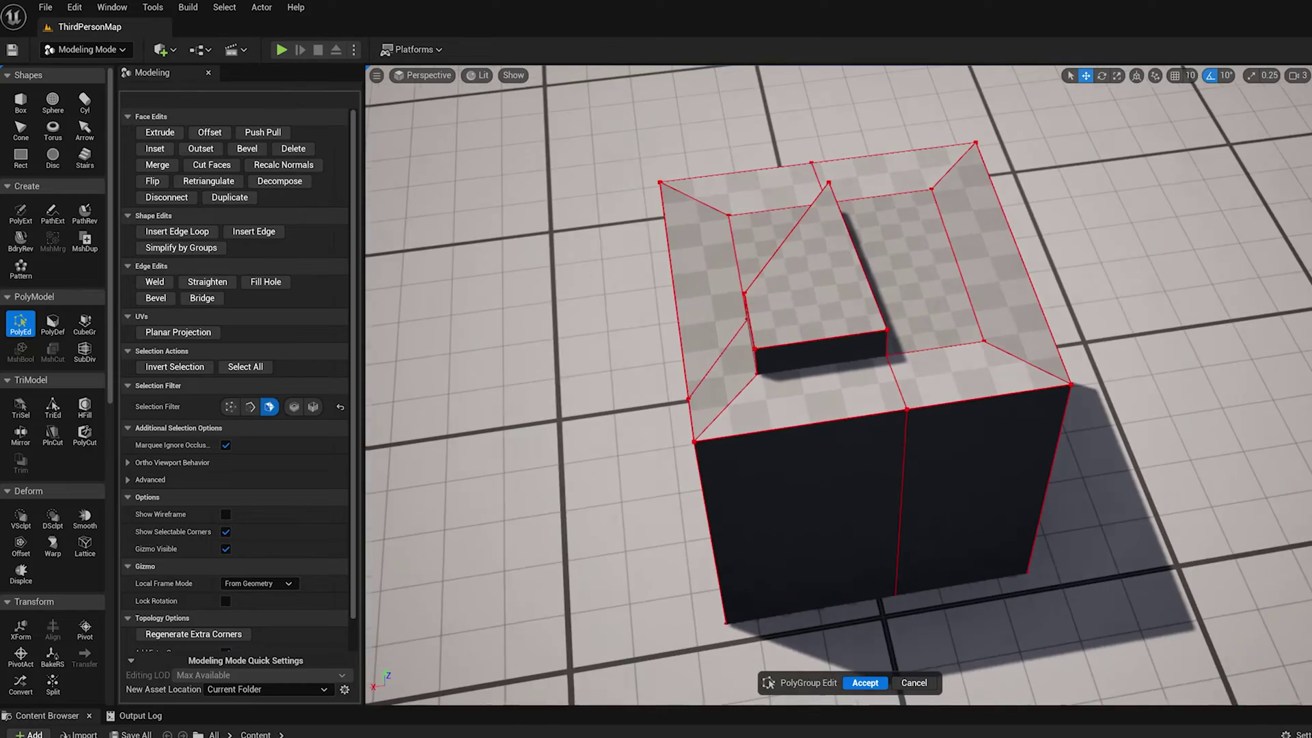
Merge the inner triangle and its adjoining border faces on the outer side of the diagonal cut into one polygroup
{"action": "left_click_drag", "start_coordinate": [1084, 301], "coordinate": [1169, 301], "text": "alt"}
{"action": "left_click_drag", "start_coordinate": [832, 337], "coordinate": [915, 290], "text": "alt"}
{"action": "left_click_drag", "start_coordinate": [764, 260], "coordinate": [854, 316], "text": "alt"}
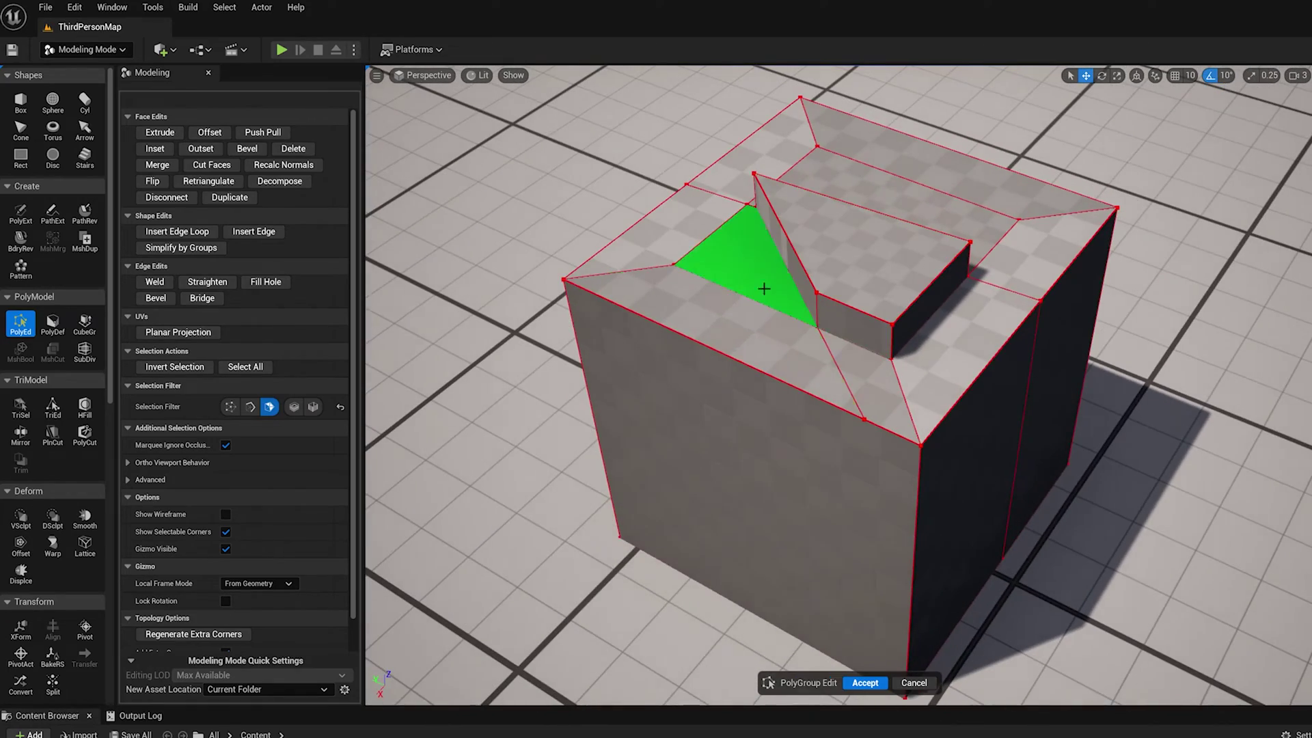
{"action": "left_click_drag", "start_coordinate": [763, 288], "coordinate": [802, 330], "text": "alt"}
{"action": "left_click_drag", "start_coordinate": [918, 258], "coordinate": [900, 299], "text": "alt"}
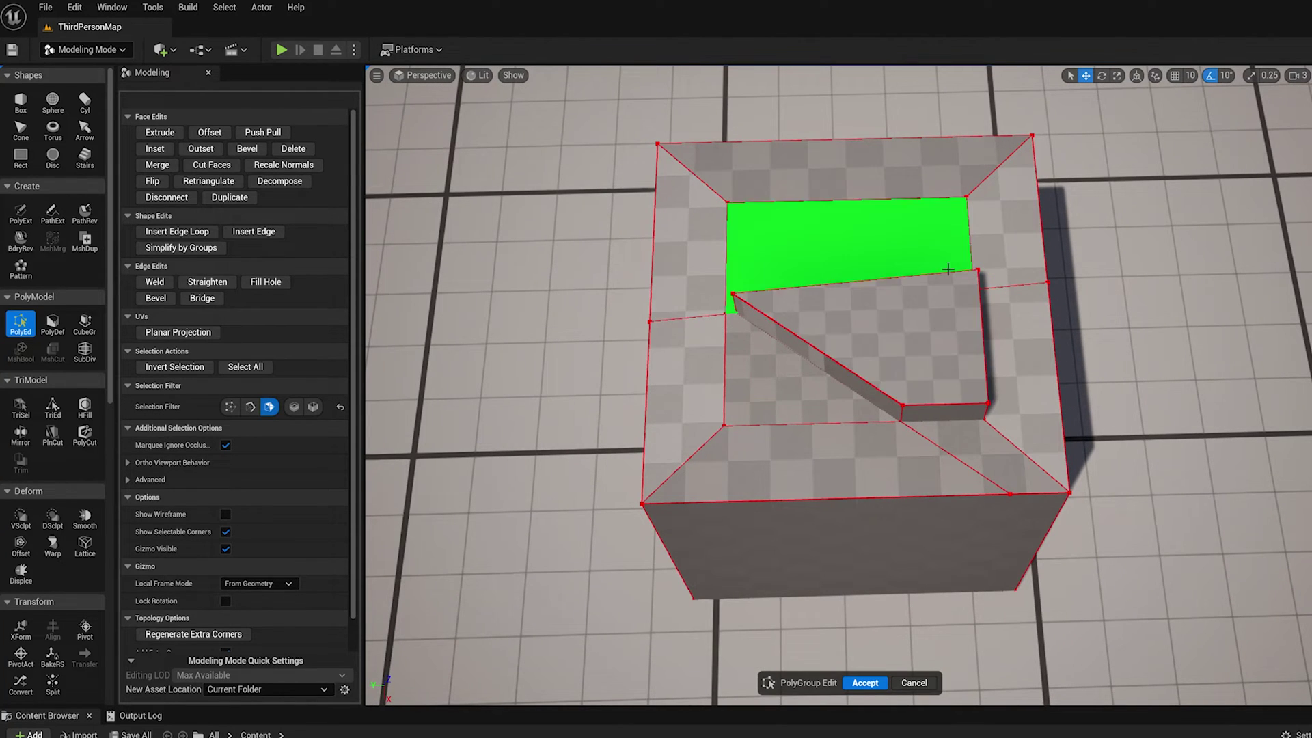
{"action": "left_click_drag", "start_coordinate": [931, 331], "coordinate": [991, 314], "text": "alt"}
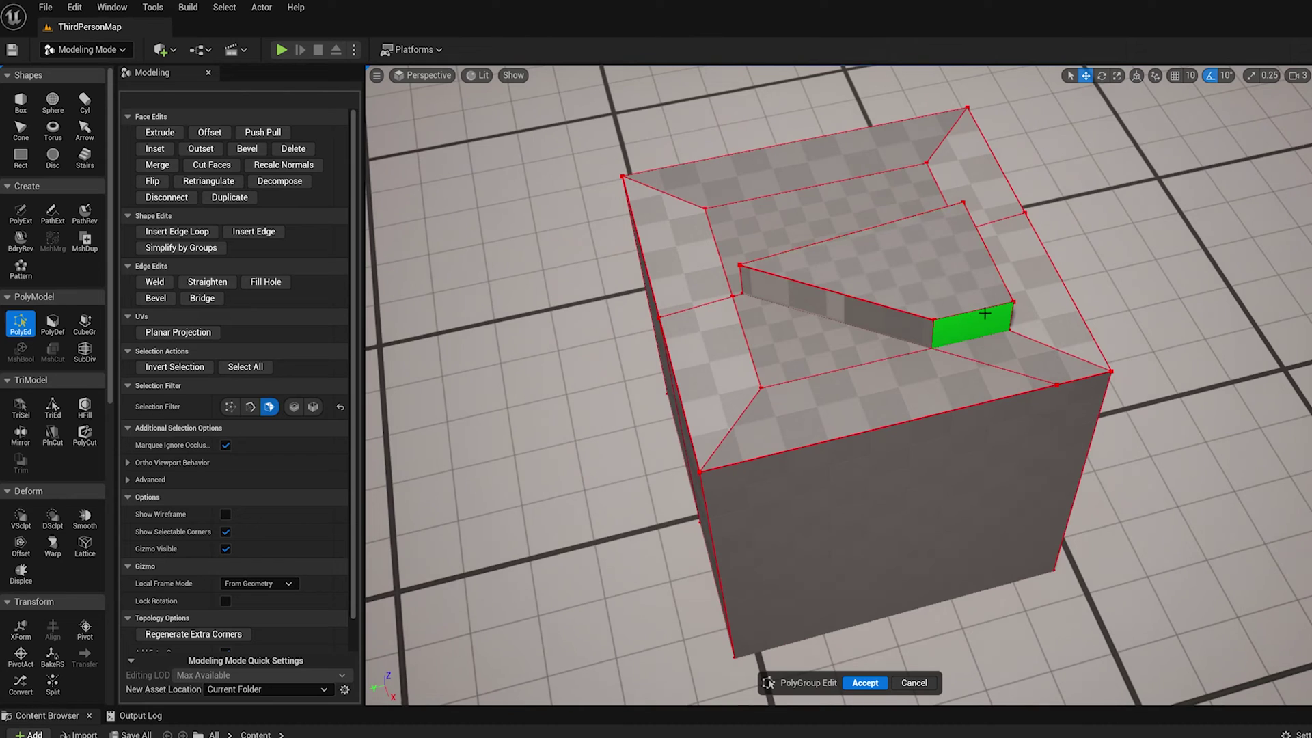
{"action": "left_click", "coordinate": [707, 372]}
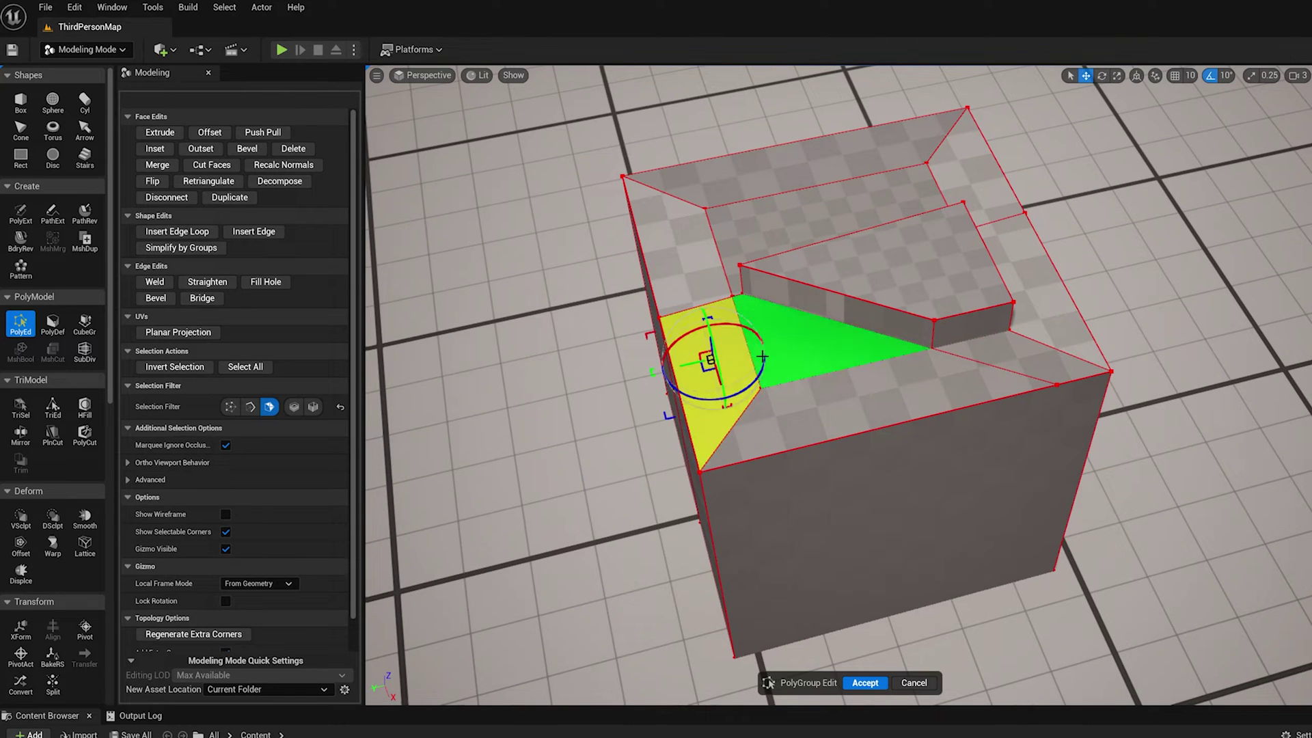
{"action": "left_click", "coordinate": [852, 404], "text": "shift"}
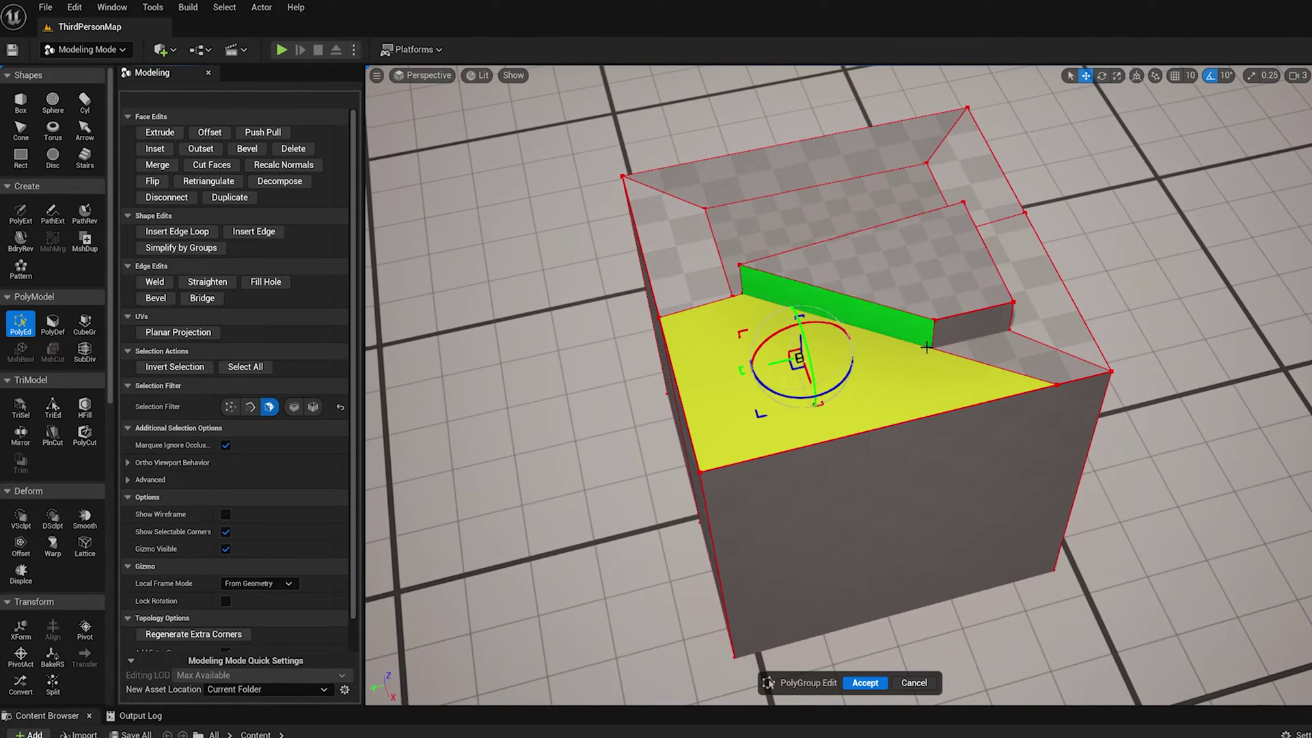
{"action": "left_click_drag", "start_coordinate": [926, 348], "coordinate": [850, 429], "text": "alt"}
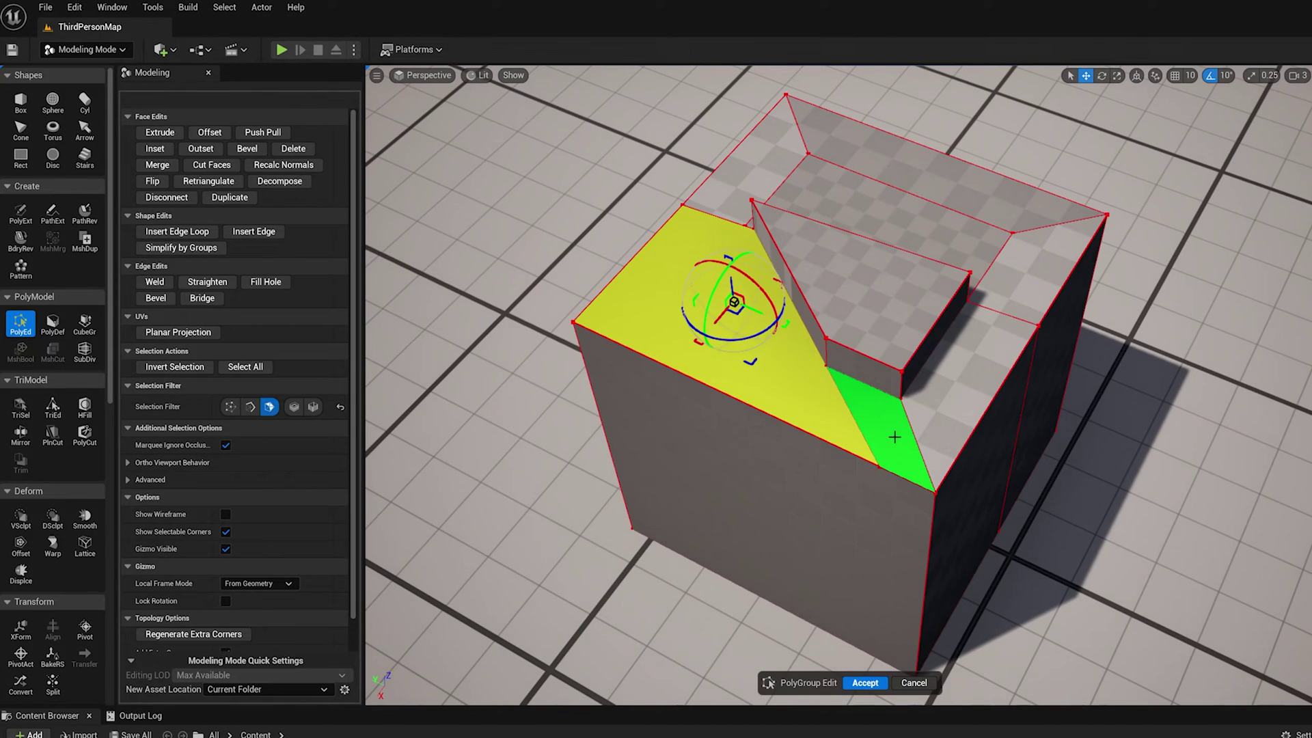
Merge the two border faces around the cube corner beside the raised block into one polygroup
{"action": "left_click", "coordinate": [888, 434]}
{"action": "left_click", "coordinate": [943, 401], "text": "shift"}
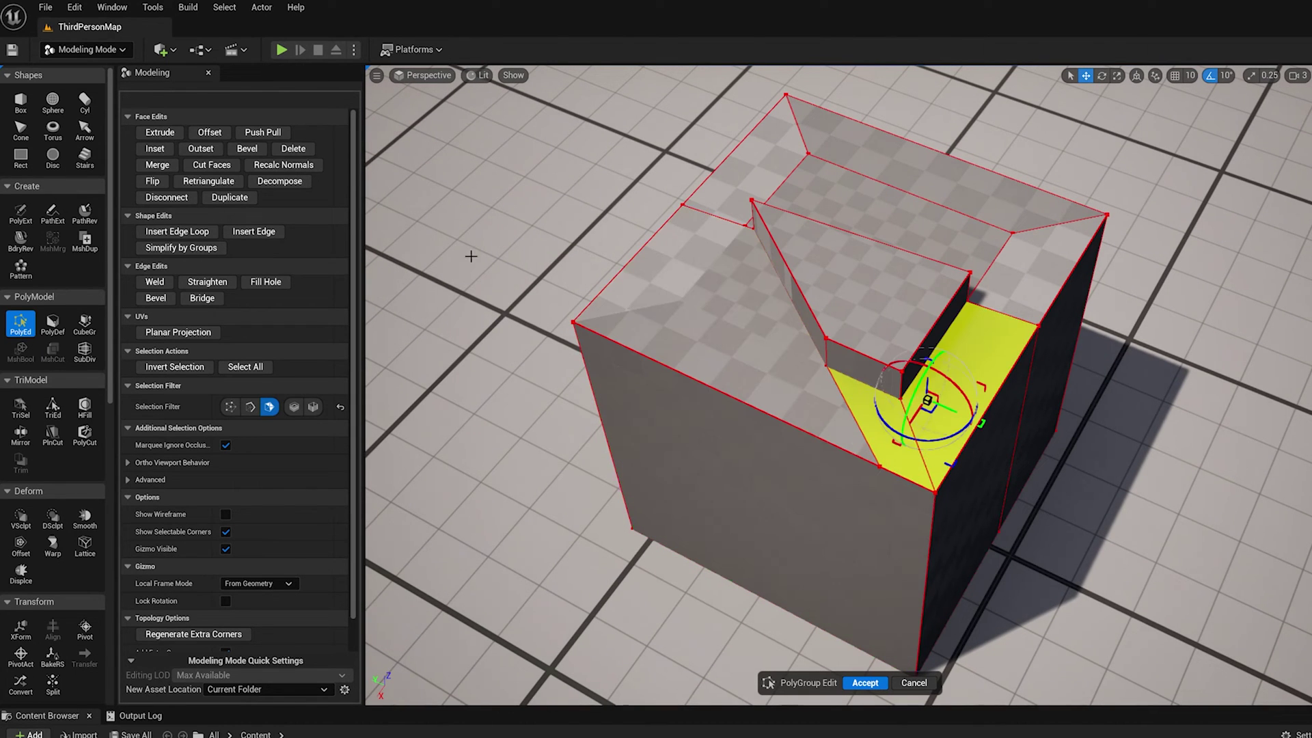
{"action": "left_click", "coordinate": [150, 167]}
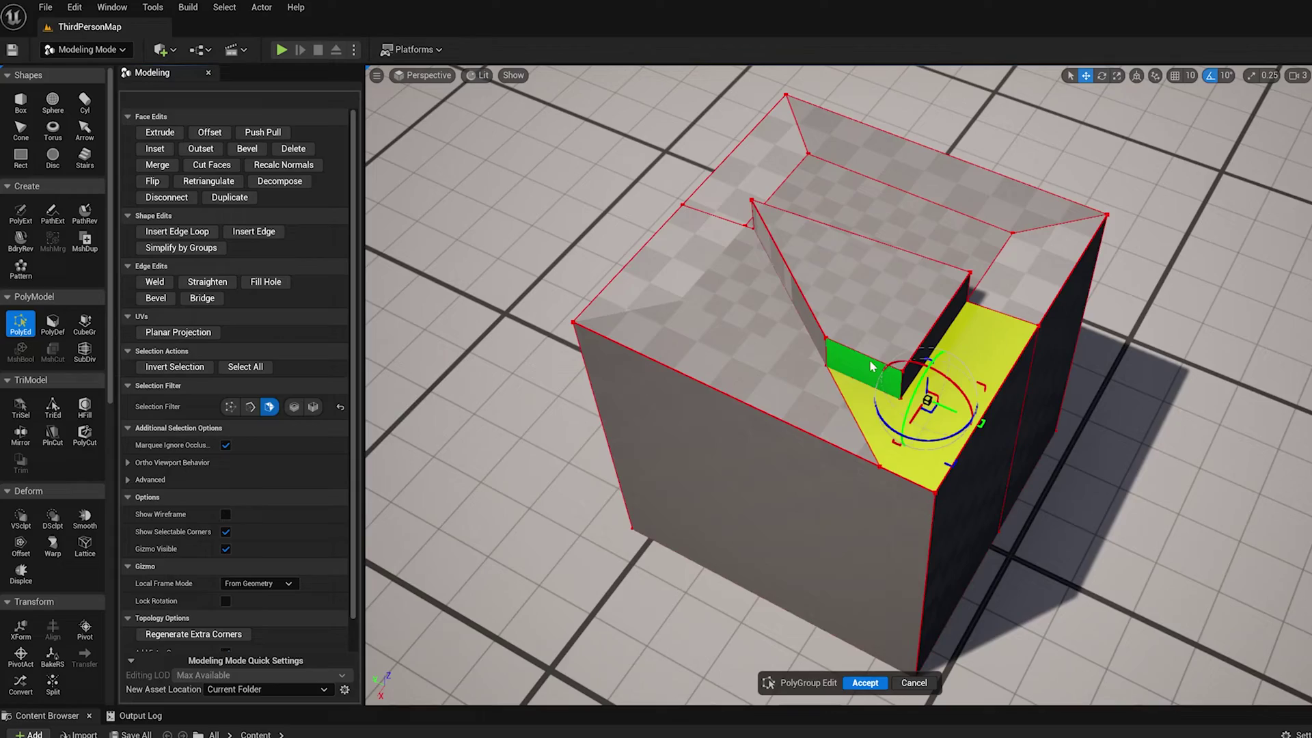
Examine the merged top faces and the adjoining side face from several angles, in both lit and wireframe views
{"action": "left_click_drag", "start_coordinate": [847, 322], "coordinate": [834, 271], "text": "alt"}
{"action": "scroll", "coordinate": [834, 271], "scroll_direction": "up", "scroll_amount": 3}
{"action": "left_click_drag", "start_coordinate": [1007, 305], "coordinate": [970, 305], "text": "alt"}
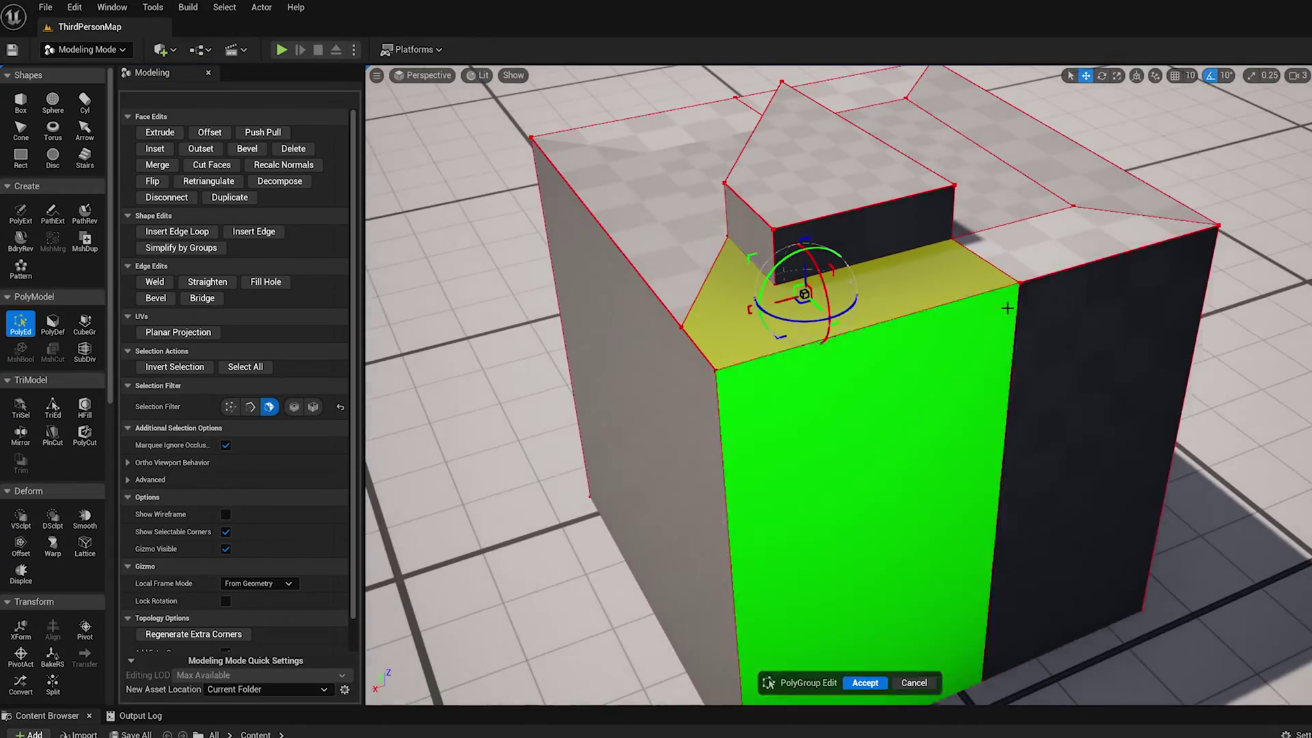
{"action": "left_click_drag", "start_coordinate": [1127, 349], "coordinate": [1067, 386], "text": "alt"}
{"action": "left_click_drag", "start_coordinate": [807, 437], "coordinate": [809, 396], "text": "alt"}
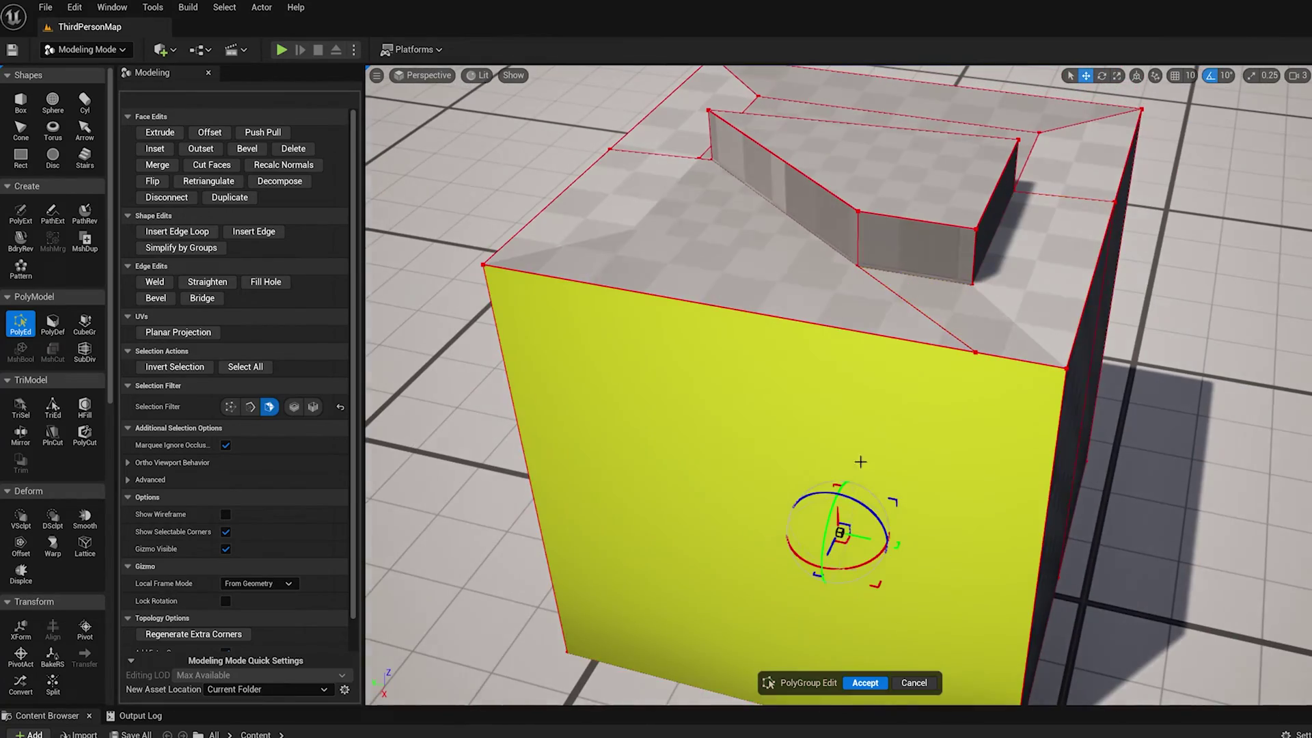
{"action": "key", "text": "alt+2"}
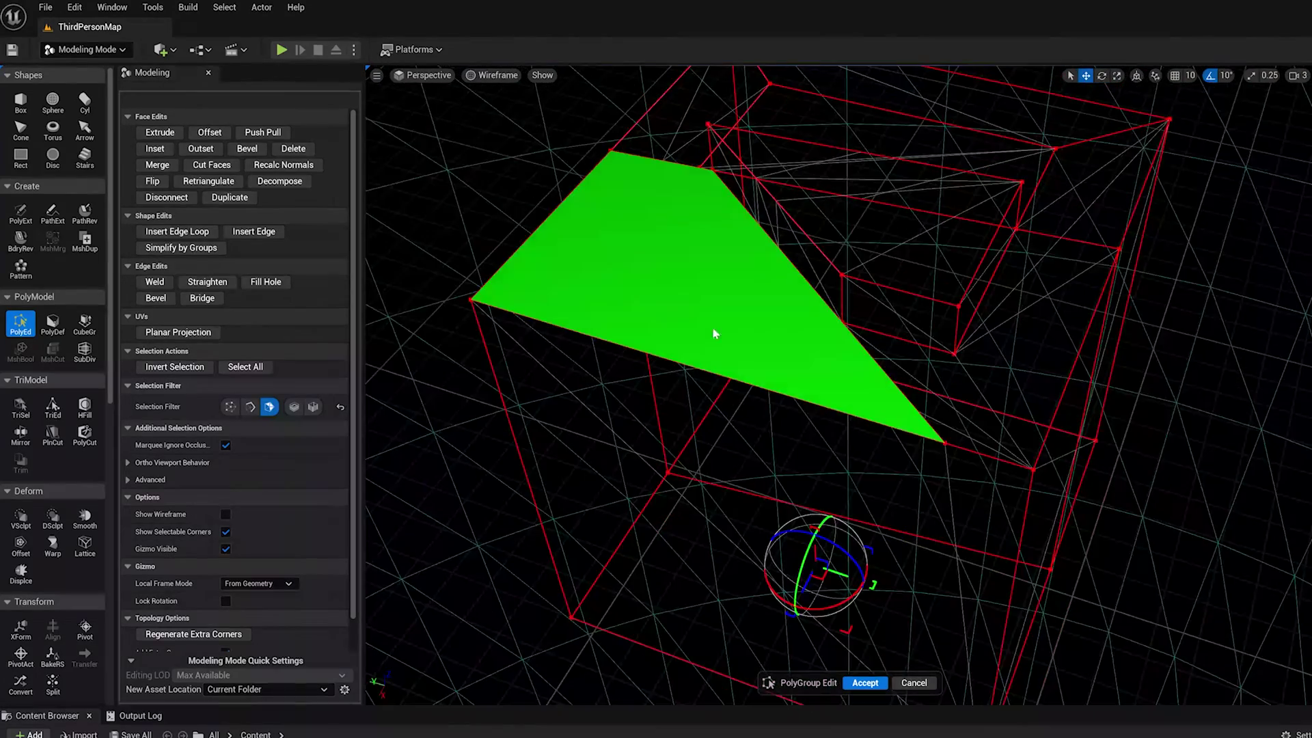
{"action": "right_click_drag", "start_coordinate": [666, 477], "coordinate": [735, 444]}
{"action": "right_click_drag", "start_coordinate": [645, 361], "coordinate": [666, 354]}
{"action": "mouse_move", "coordinate": [802, 352]}
{"action": "right_mouse_down"}
{"action": "mouse_move", "coordinate": [813, 371]}
{"action": "mouse_move", "coordinate": [802, 353]}
{"action": "right_mouse_up"}
{"action": "key", "text": "alt+4"}
Undo the previous face merges and merge only the two pieces of the diagonally cut top border strip
{"action": "left_click", "coordinate": [835, 364]}
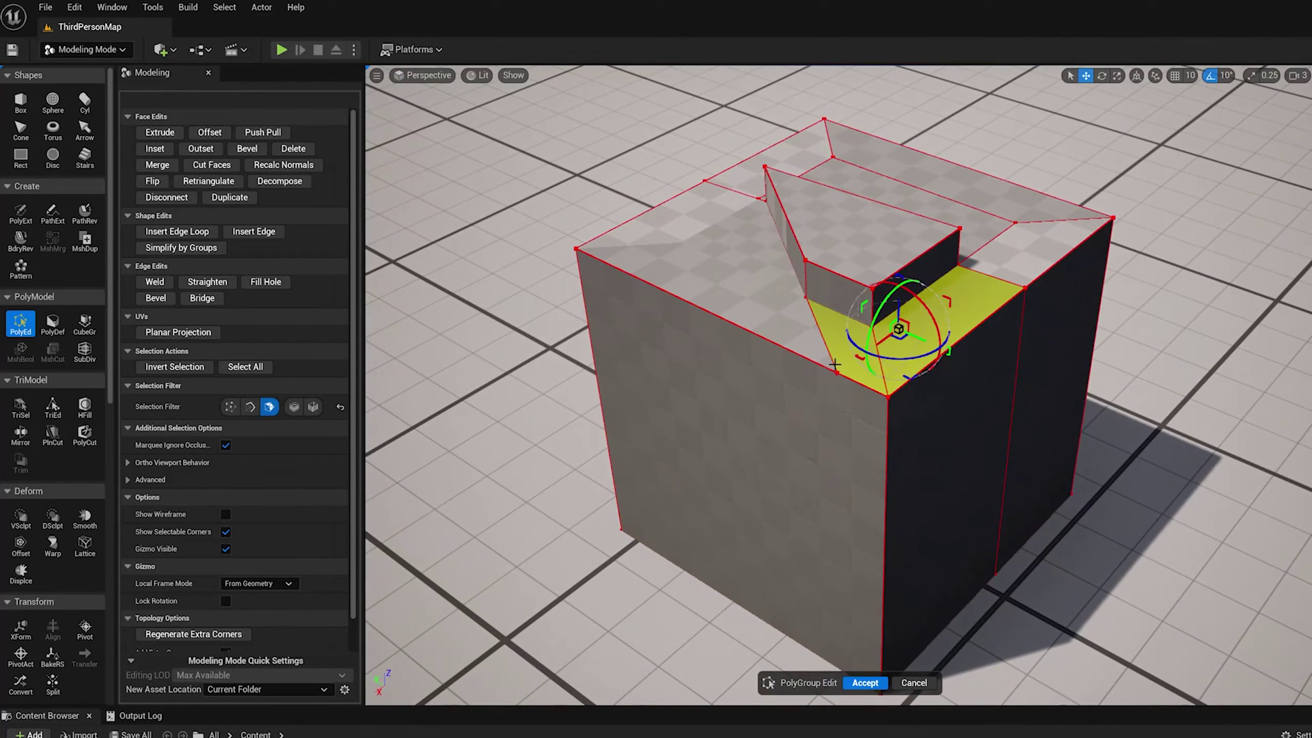
{"action": "left_click", "coordinate": [835, 364]}
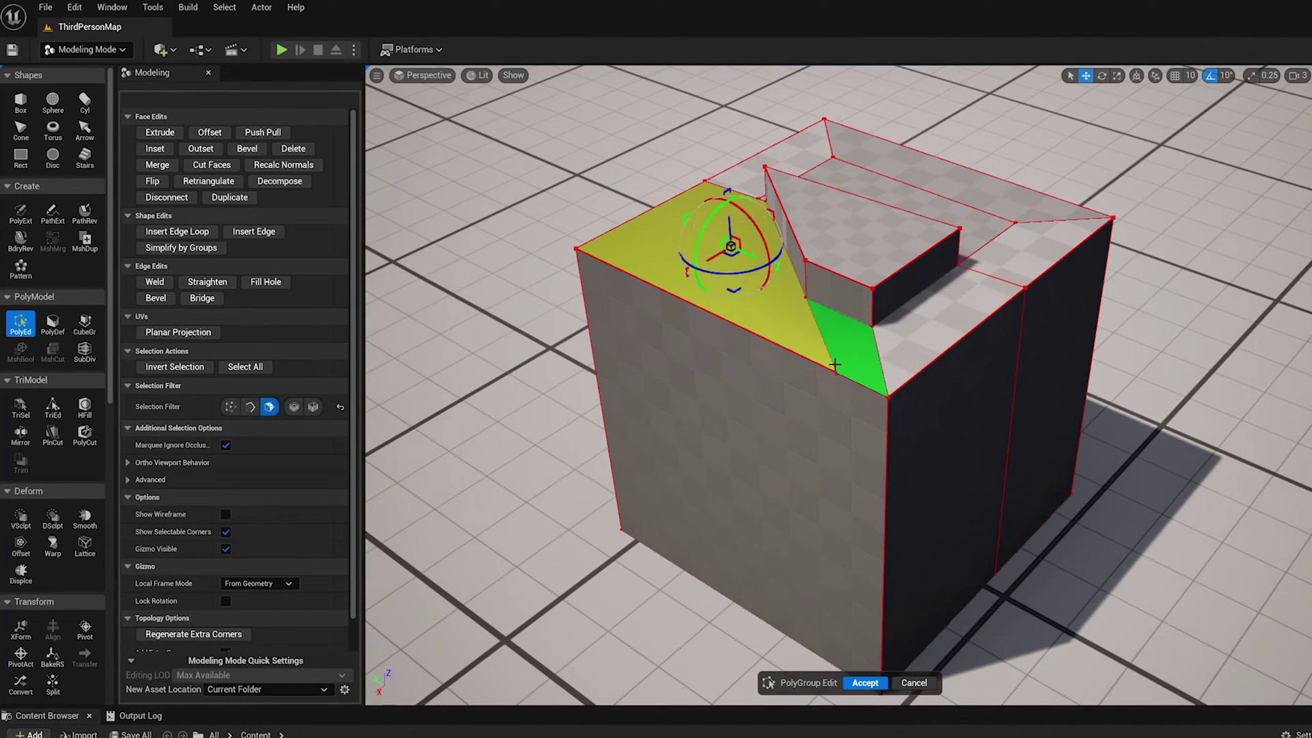
{"action": "left_click", "coordinate": [780, 316]}
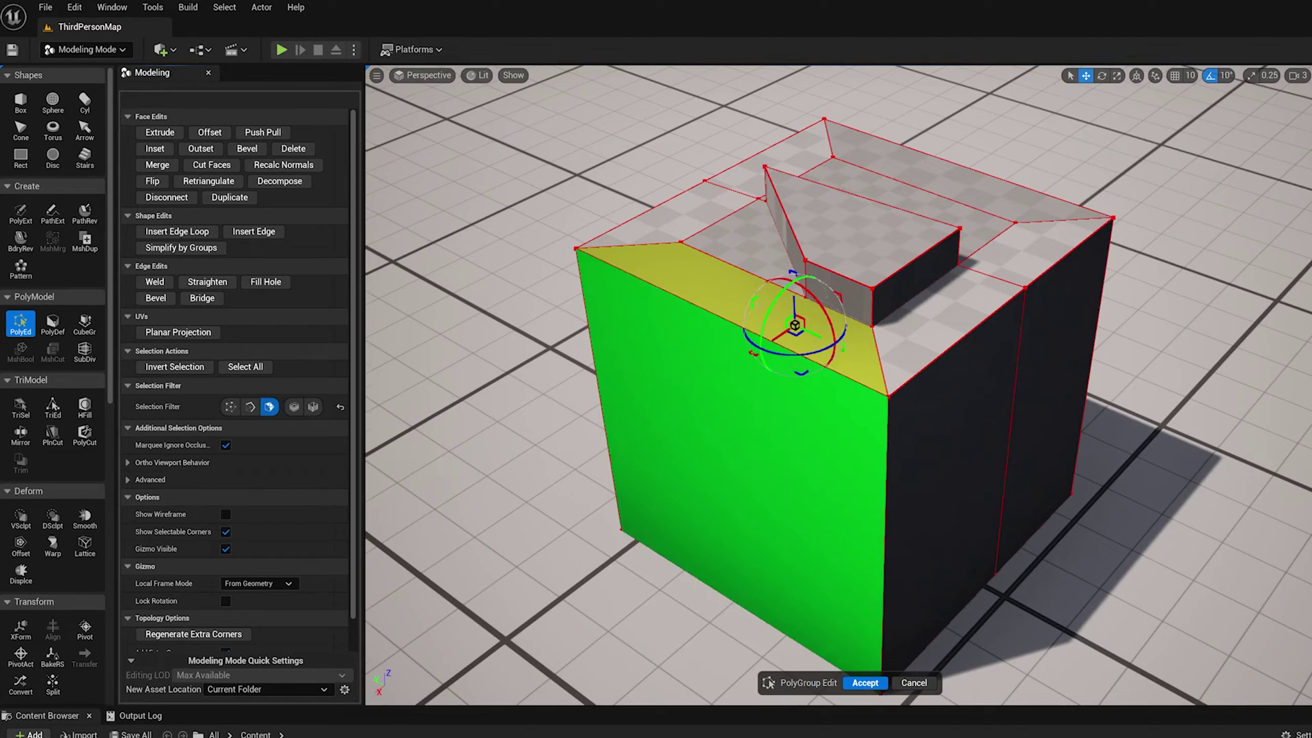
Turn on Show Wireframe and examine the triangulation of the merged border strip and the side face below it
{"action": "left_click_drag", "start_coordinate": [718, 334], "coordinate": [694, 300], "text": "alt"}
{"action": "left_click_drag", "start_coordinate": [796, 382], "coordinate": [593, 336], "text": "alt"}
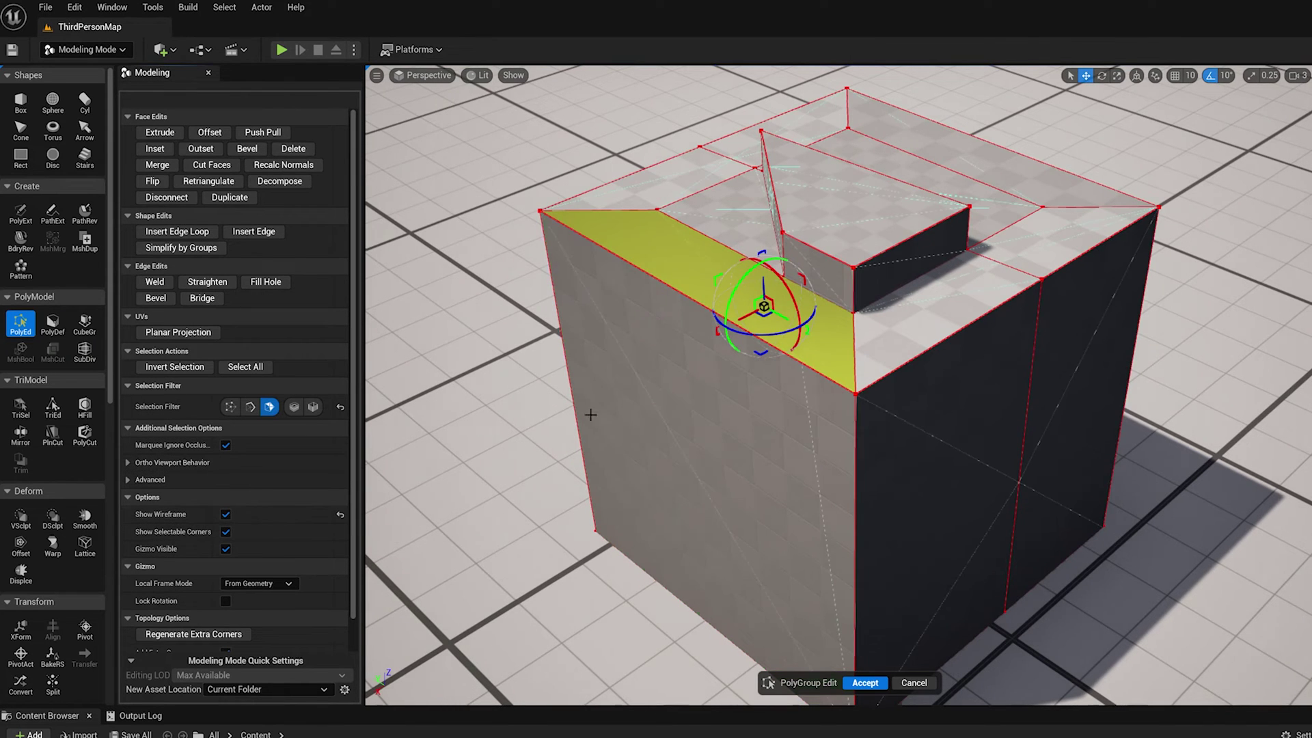
{"action": "left_click_drag", "start_coordinate": [590, 415], "coordinate": [660, 404], "text": "alt"}
{"action": "scroll", "coordinate": [660, 404], "scroll_direction": "up", "scroll_amount": 2}
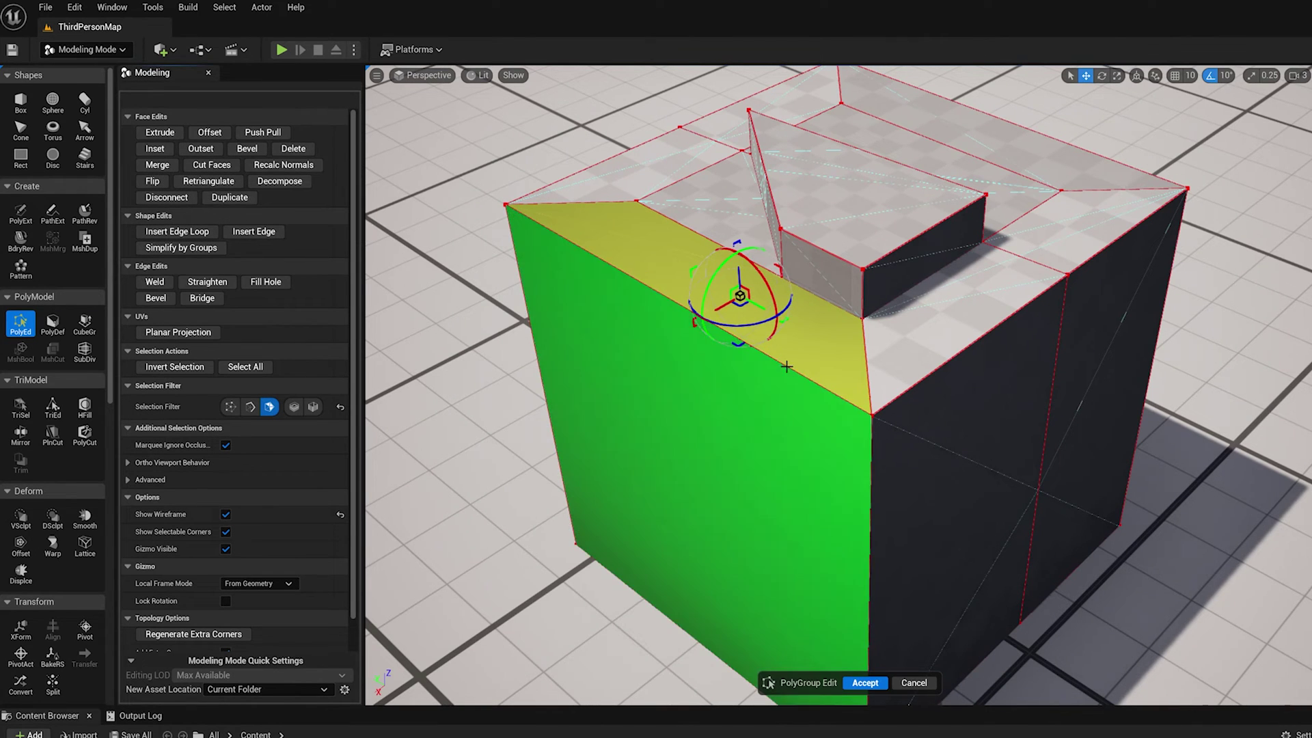
{"action": "left_click", "coordinate": [817, 395]}
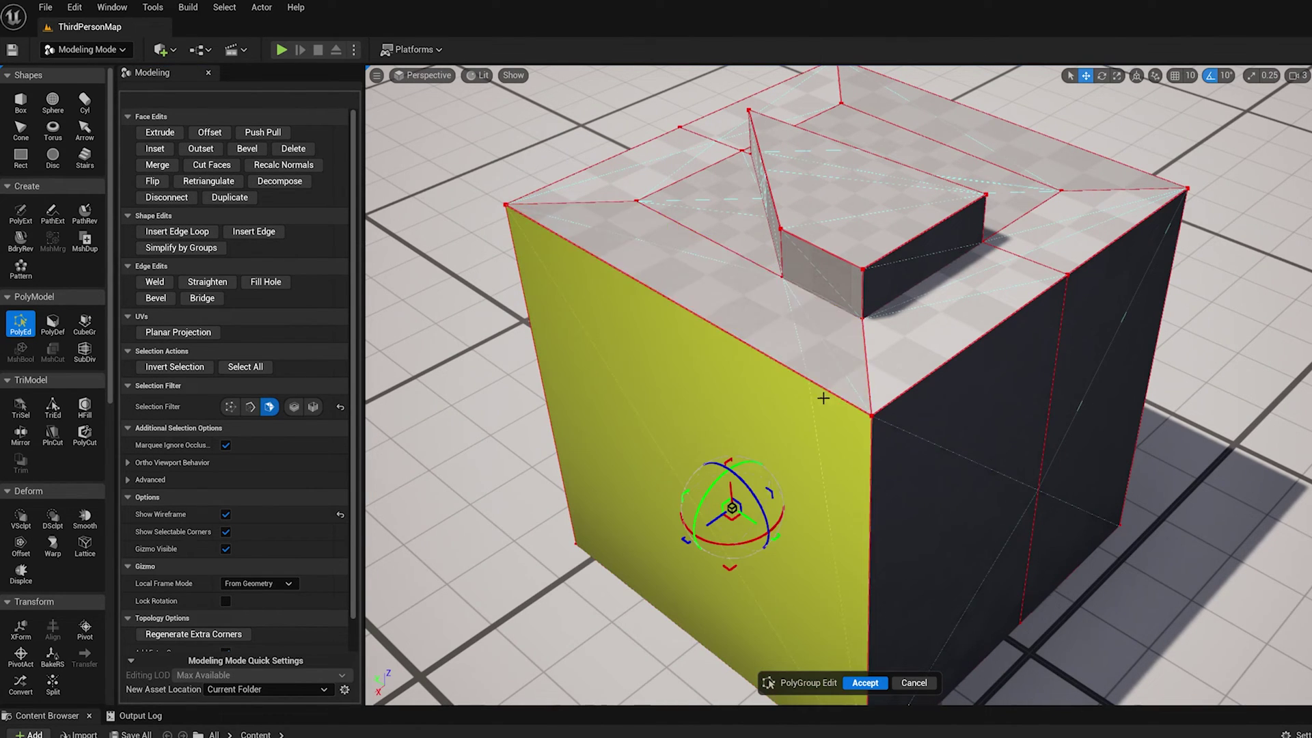
{"action": "left_click", "coordinate": [811, 347]}
{"action": "left_click_drag", "start_coordinate": [779, 404], "coordinate": [767, 404], "text": "alt"}
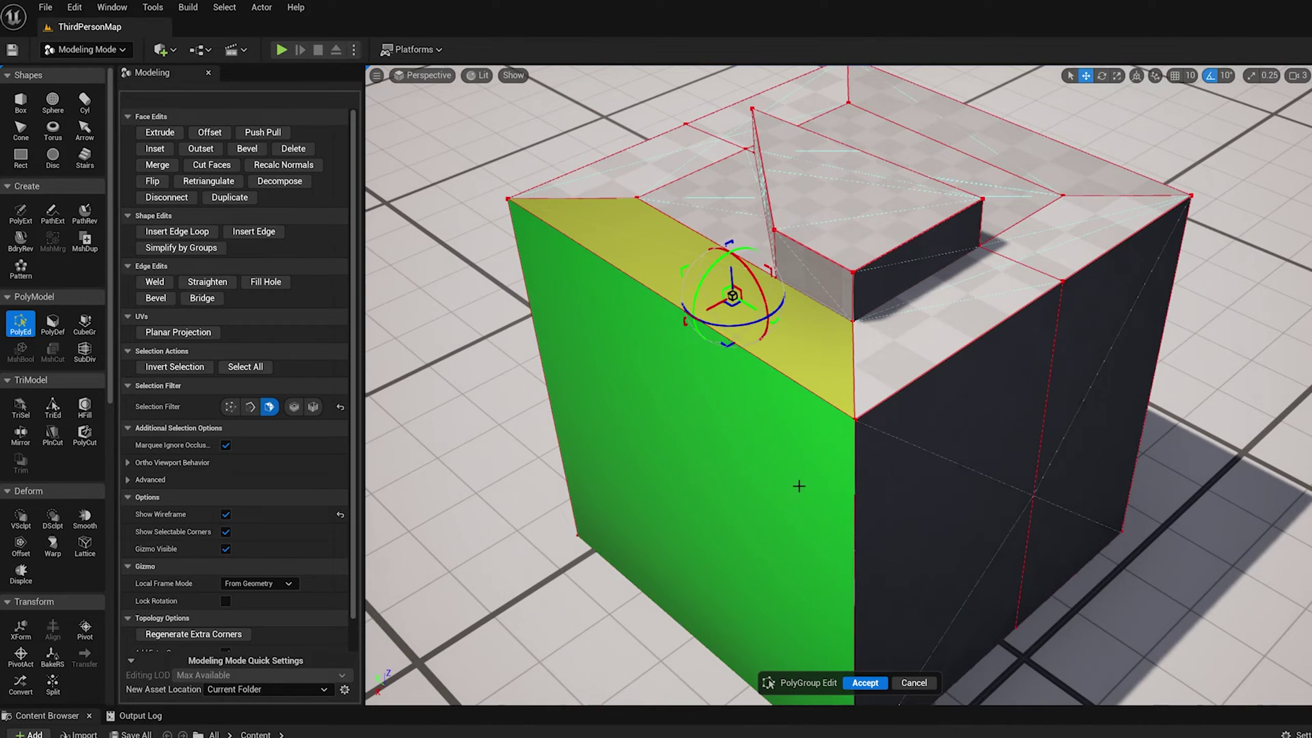
{"action": "left_click", "coordinate": [1195, 176]}
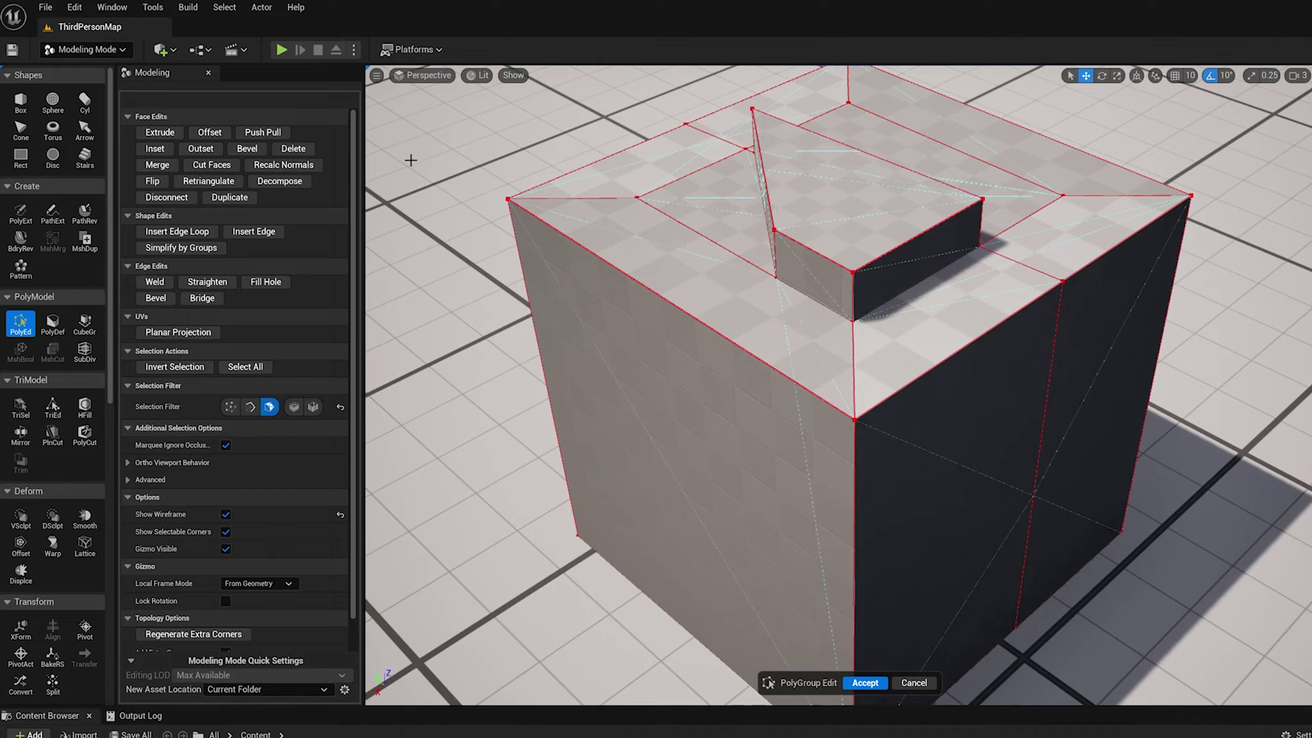
{"action": "left_click_drag", "start_coordinate": [410, 158], "coordinate": [443, 159], "text": "alt"}
{"action": "left_click_drag", "start_coordinate": [825, 382], "coordinate": [817, 384], "text": "alt"}
{"action": "right_click_drag", "start_coordinate": [817, 384], "coordinate": [786, 384], "text": "alt"}
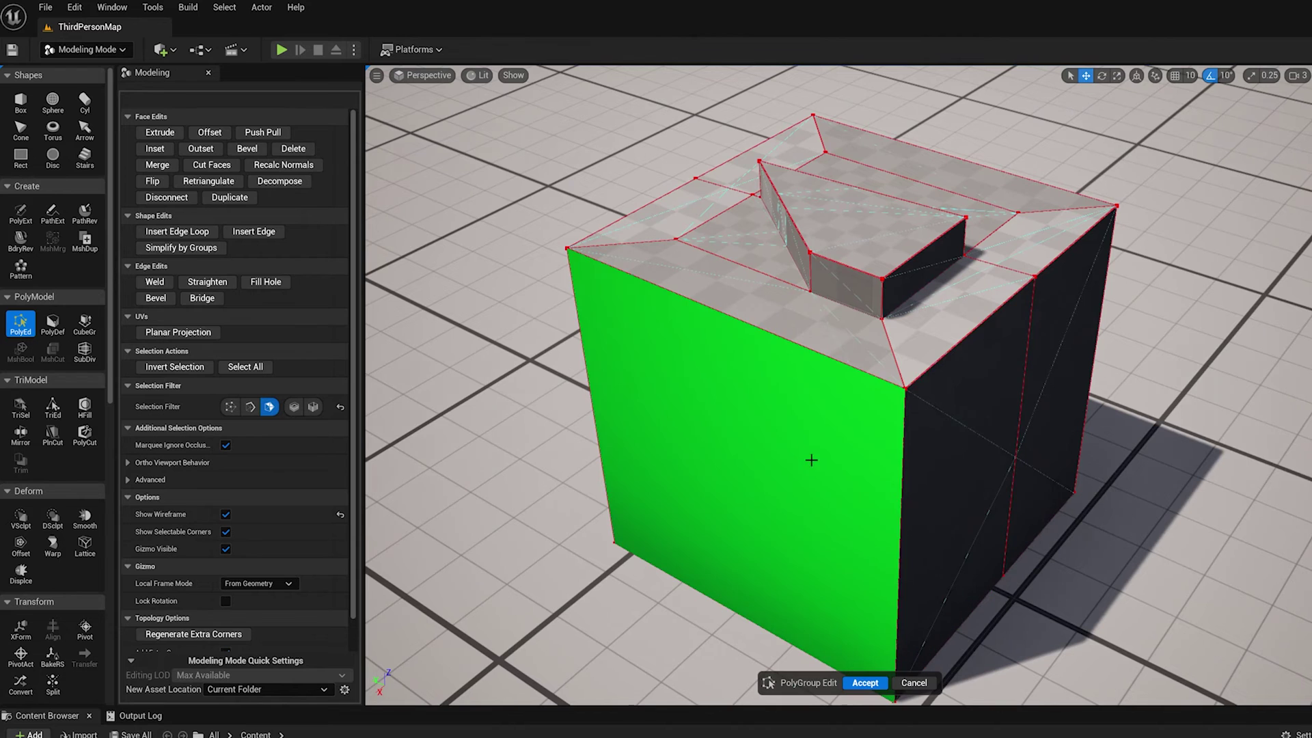
{"action": "left_click_drag", "start_coordinate": [813, 458], "coordinate": [795, 453], "text": "alt"}
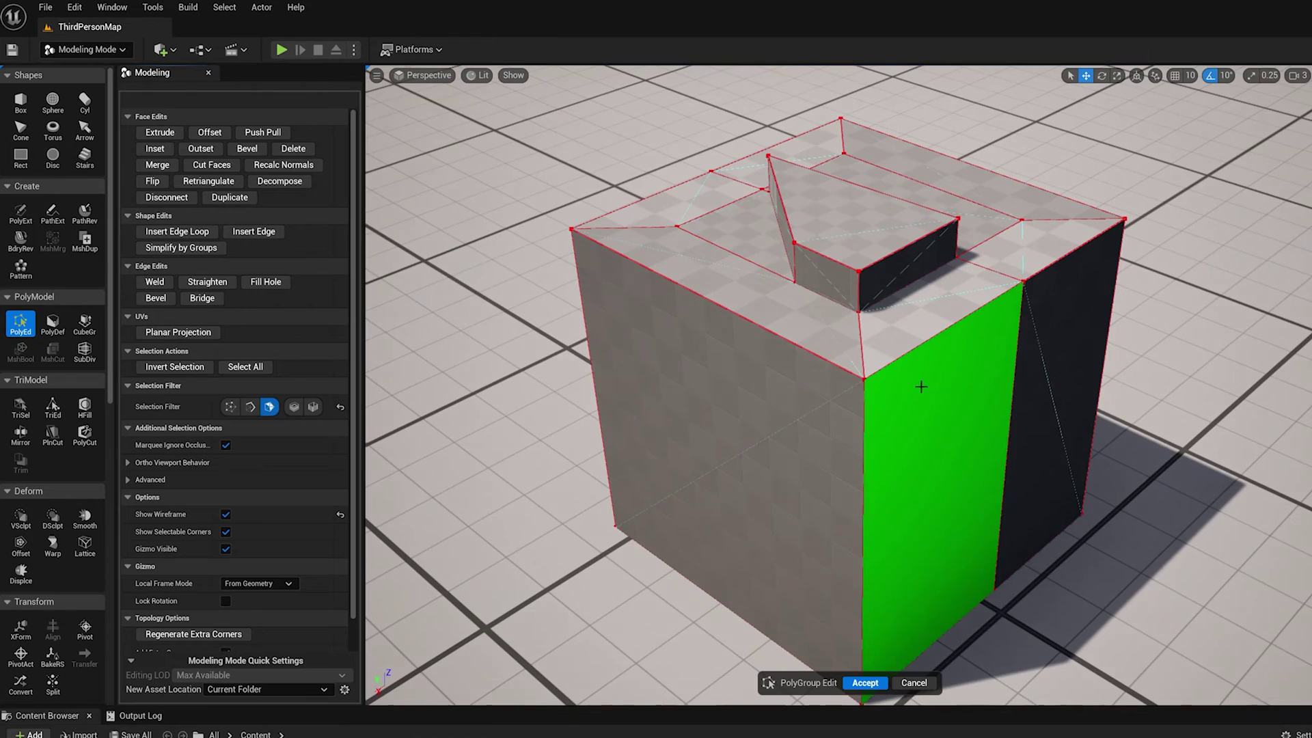
Inset the top face of the raised block, keeping softness at 0.5 and reprojection enabled
{"action": "left_click_drag", "start_coordinate": [920, 386], "coordinate": [976, 379], "text": "alt"}
{"action": "left_click_drag", "start_coordinate": [786, 410], "coordinate": [834, 395], "text": "alt"}
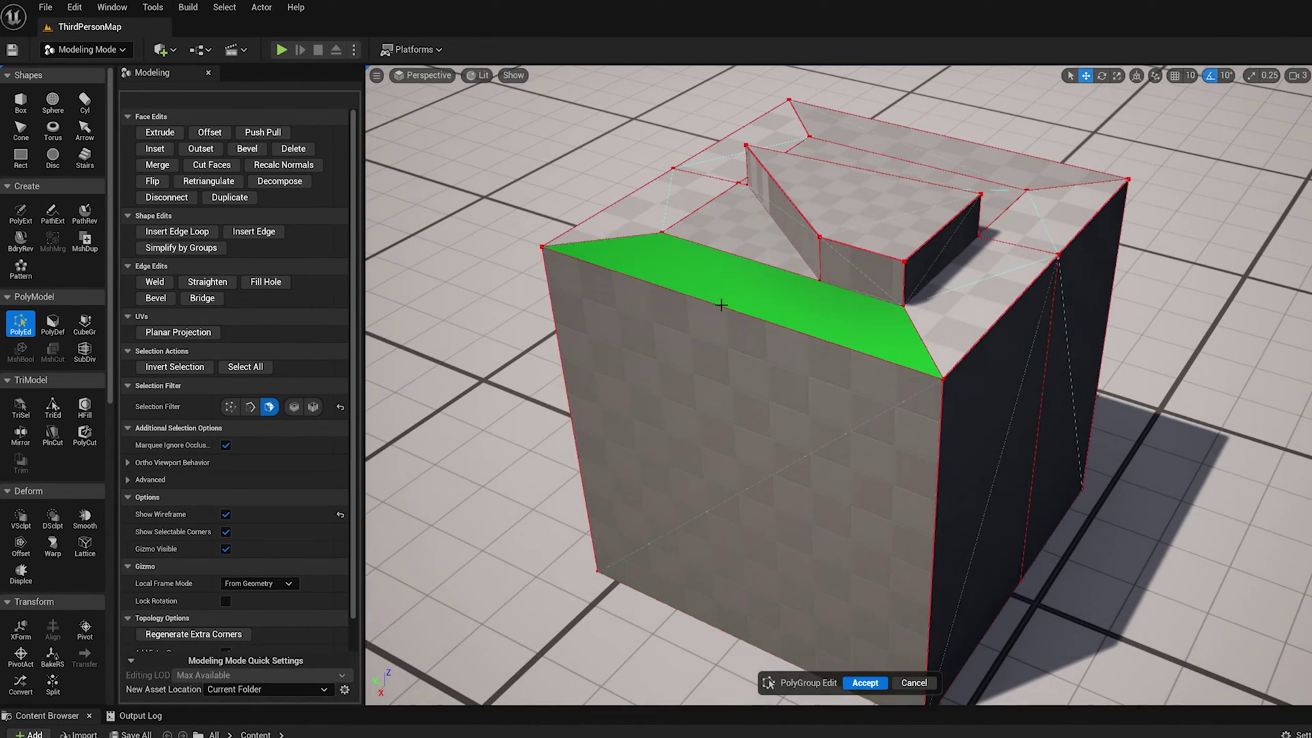
{"action": "left_click_drag", "start_coordinate": [967, 306], "coordinate": [1064, 378], "text": "alt"}
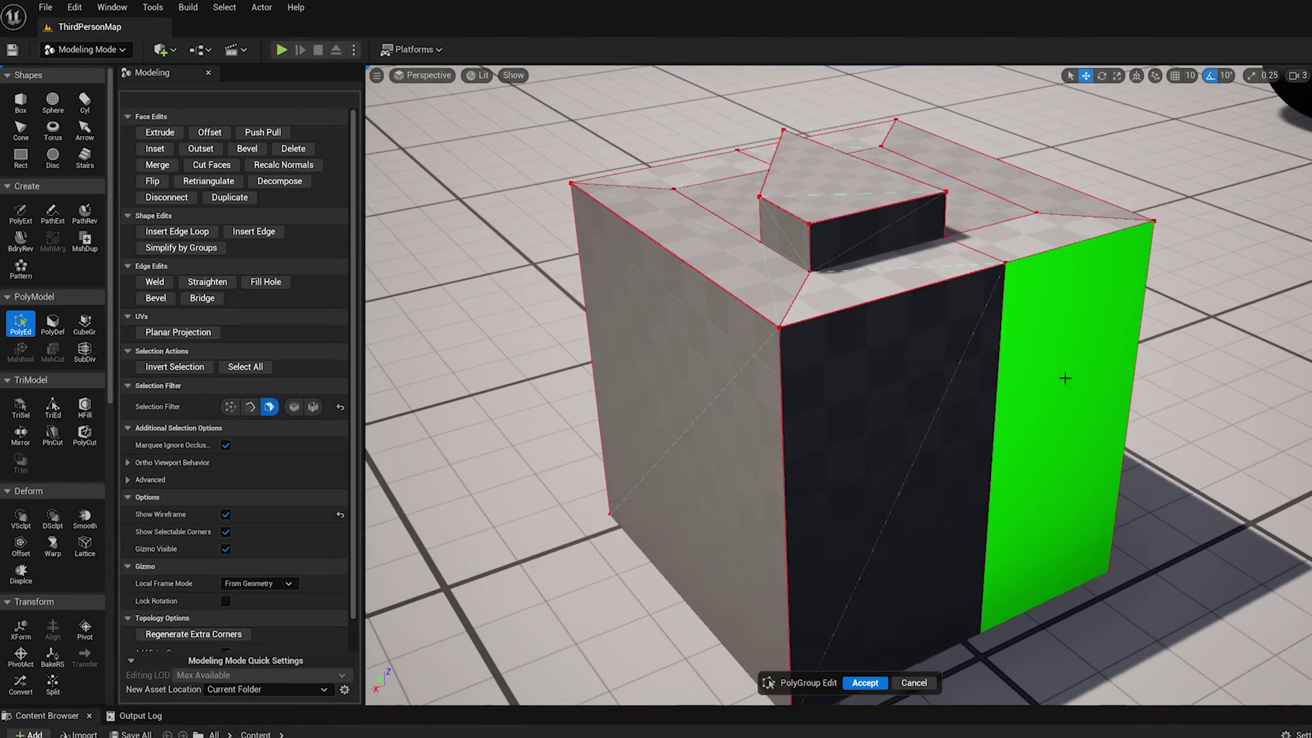
{"action": "left_click_drag", "start_coordinate": [992, 331], "coordinate": [943, 205], "text": "alt"}
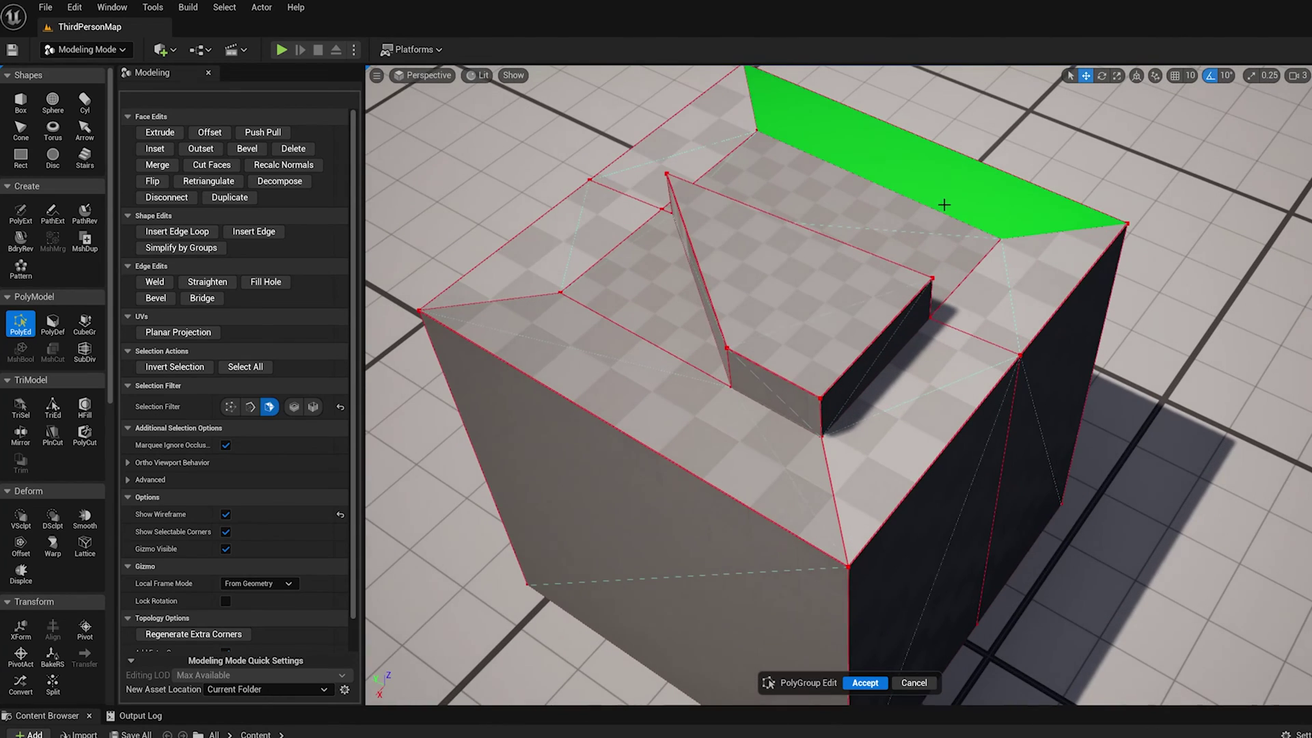
{"action": "left_click", "coordinate": [806, 303]}
{"action": "left_click", "coordinate": [154, 149]}
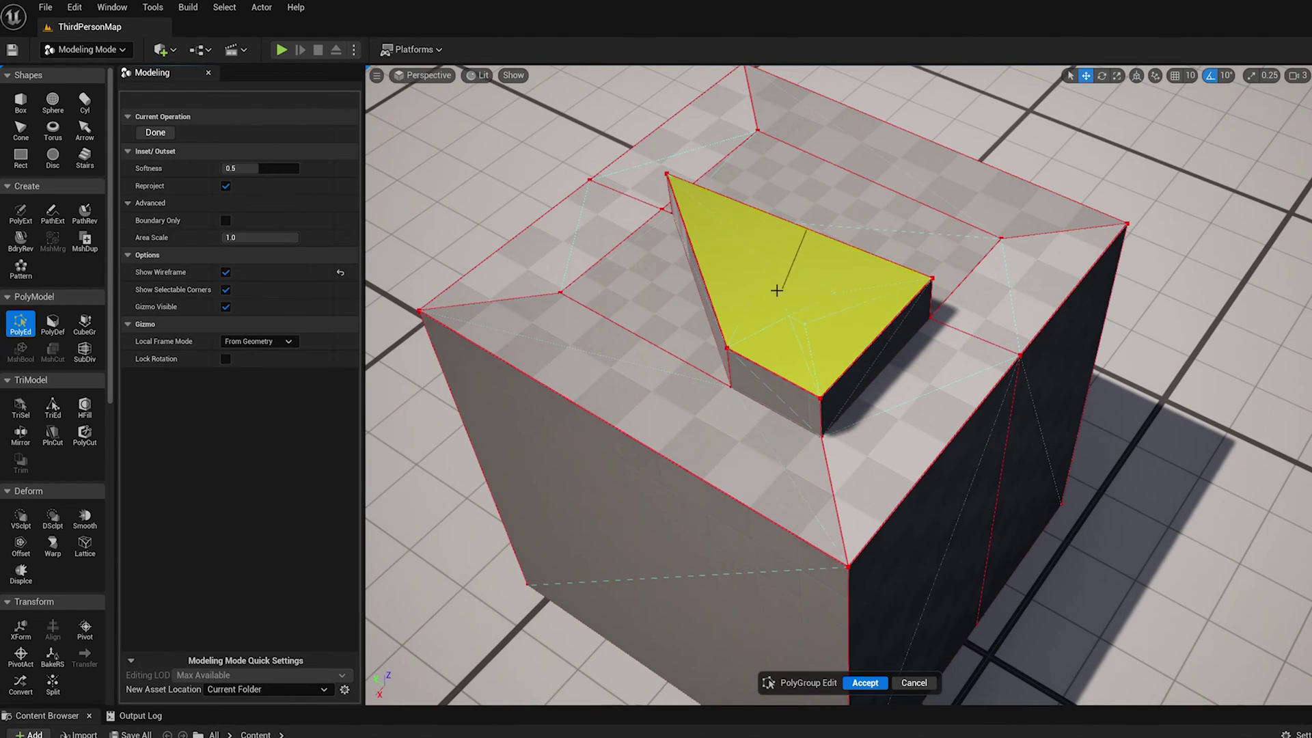
{"action": "left_click", "coordinate": [767, 282]}
Select the inset faces on top of the raised block and merge them into a single polygroup
{"action": "left_click", "coordinate": [744, 293]}
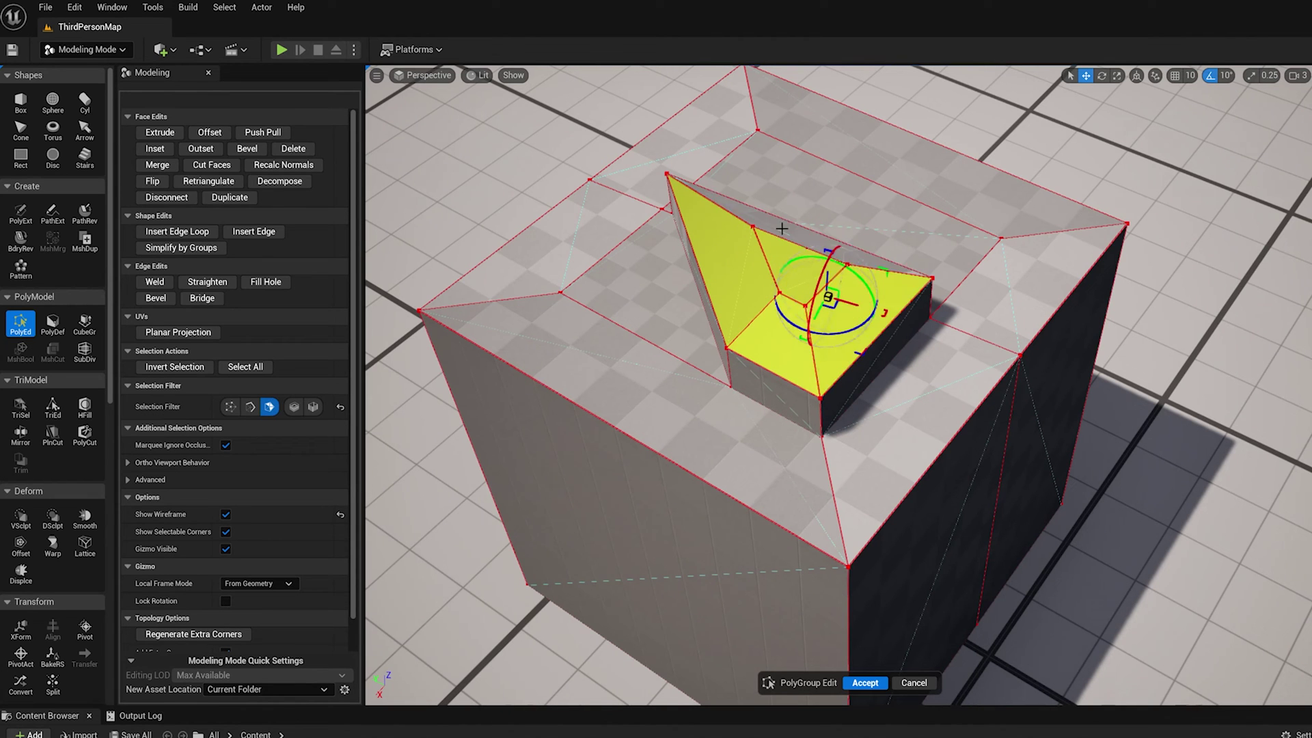
{"action": "left_click", "coordinate": [162, 168]}
{"action": "left_click_drag", "start_coordinate": [1071, 234], "coordinate": [1148, 212], "text": "alt"}
{"action": "left_click", "coordinate": [1089, 240]}
{"action": "left_click", "coordinate": [709, 188]}
Examine the raised block's merged top face and the triangulation of the cube's top and side faces from several angles
{"action": "left_click_drag", "start_coordinate": [709, 188], "coordinate": [916, 208], "text": "alt"}
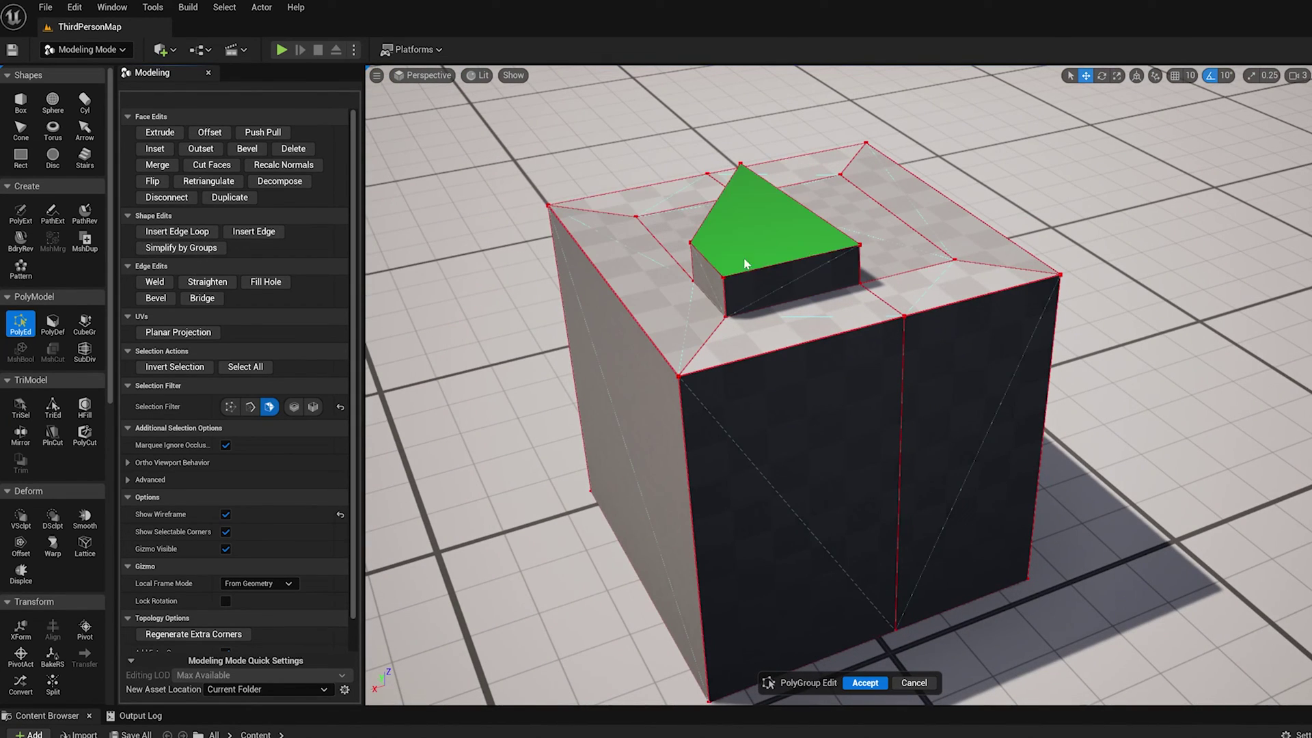
{"action": "left_click_drag", "start_coordinate": [745, 264], "coordinate": [831, 286], "text": "alt"}
{"action": "left_click_drag", "start_coordinate": [766, 253], "coordinate": [810, 261], "text": "alt"}
{"action": "left_click_drag", "start_coordinate": [717, 305], "coordinate": [686, 284], "text": "alt"}
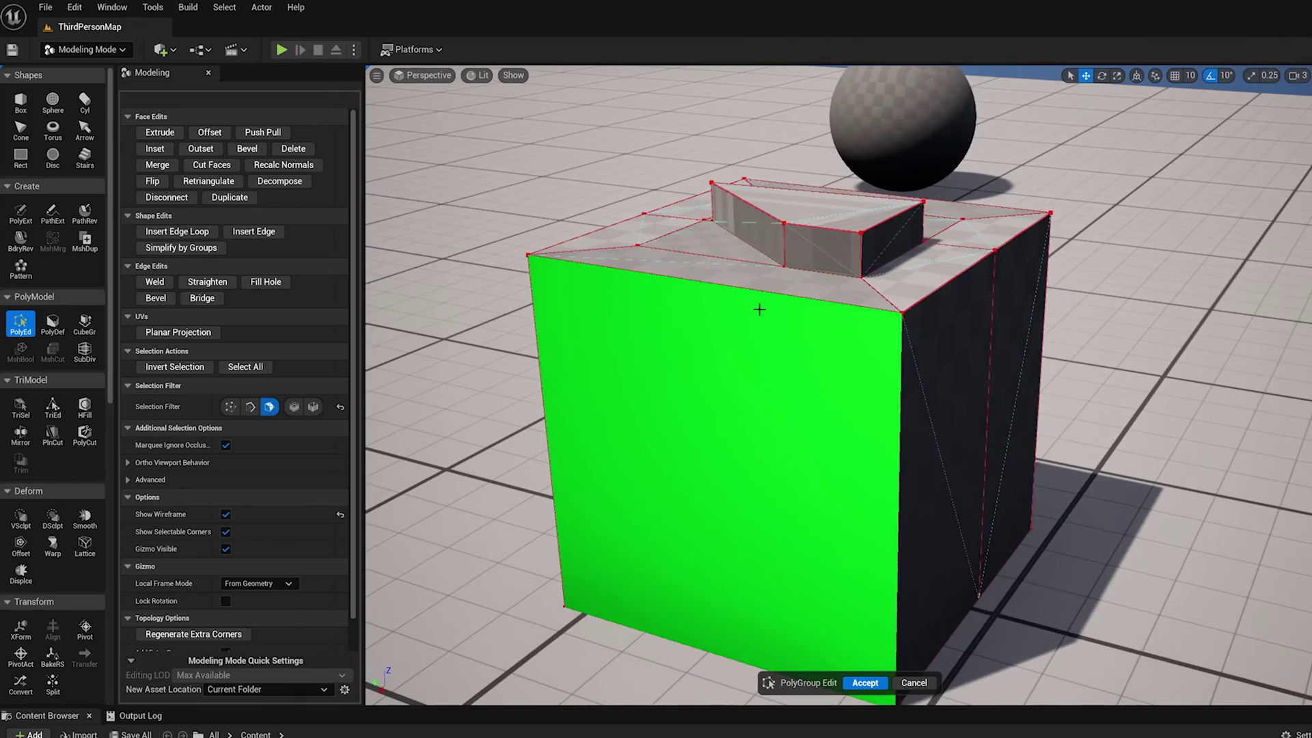
{"action": "left_click_drag", "start_coordinate": [840, 347], "coordinate": [623, 305], "text": "alt"}
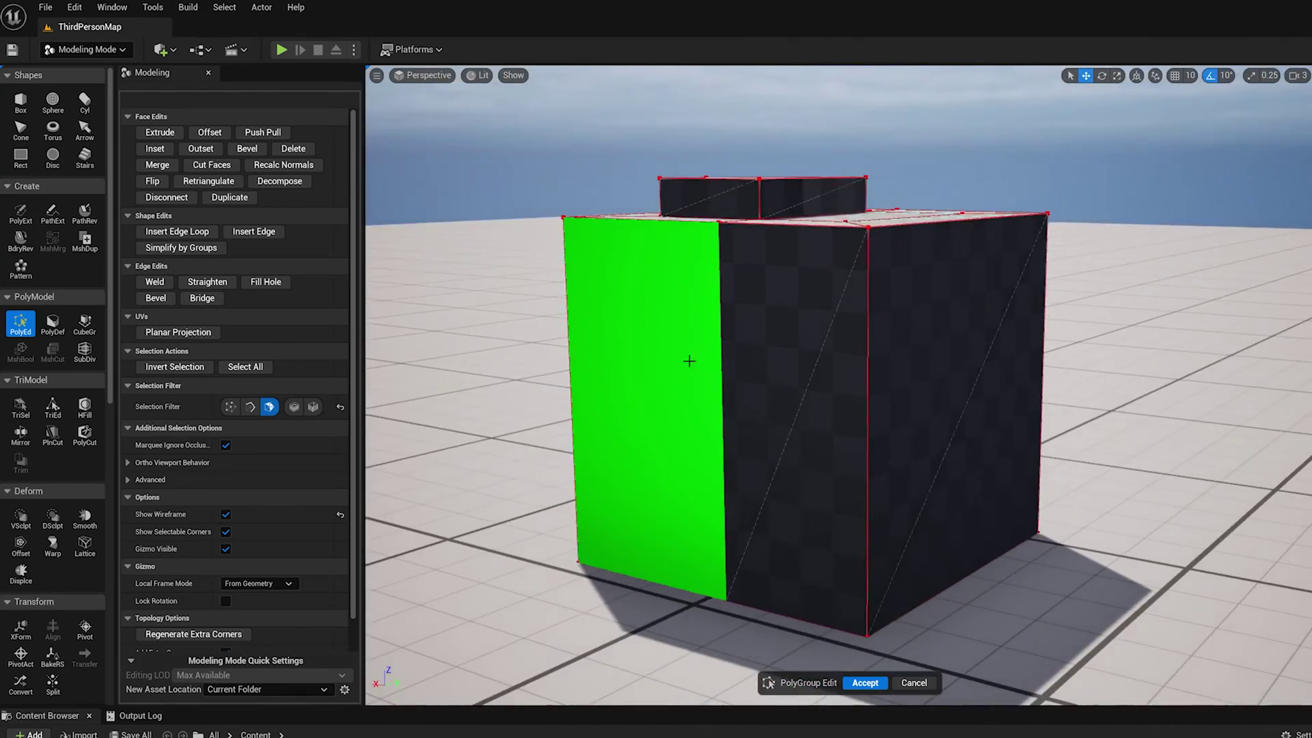
{"action": "left_click_drag", "start_coordinate": [690, 360], "coordinate": [649, 389], "text": "alt"}
{"action": "left_click_drag", "start_coordinate": [745, 403], "coordinate": [676, 383], "text": "alt"}
{"action": "scroll", "coordinate": [701, 364], "scroll_direction": "up", "scroll_amount": 1}
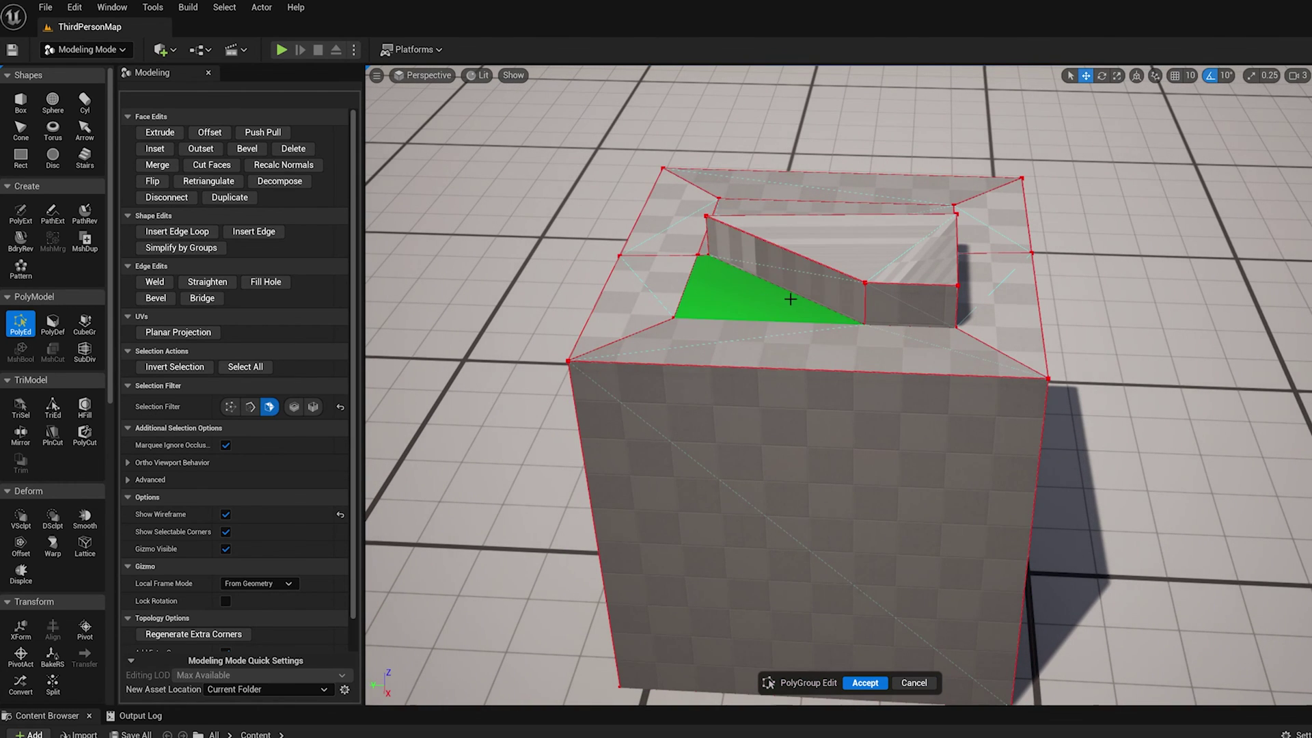
{"action": "left_click_drag", "start_coordinate": [789, 299], "coordinate": [783, 300], "text": "alt"}
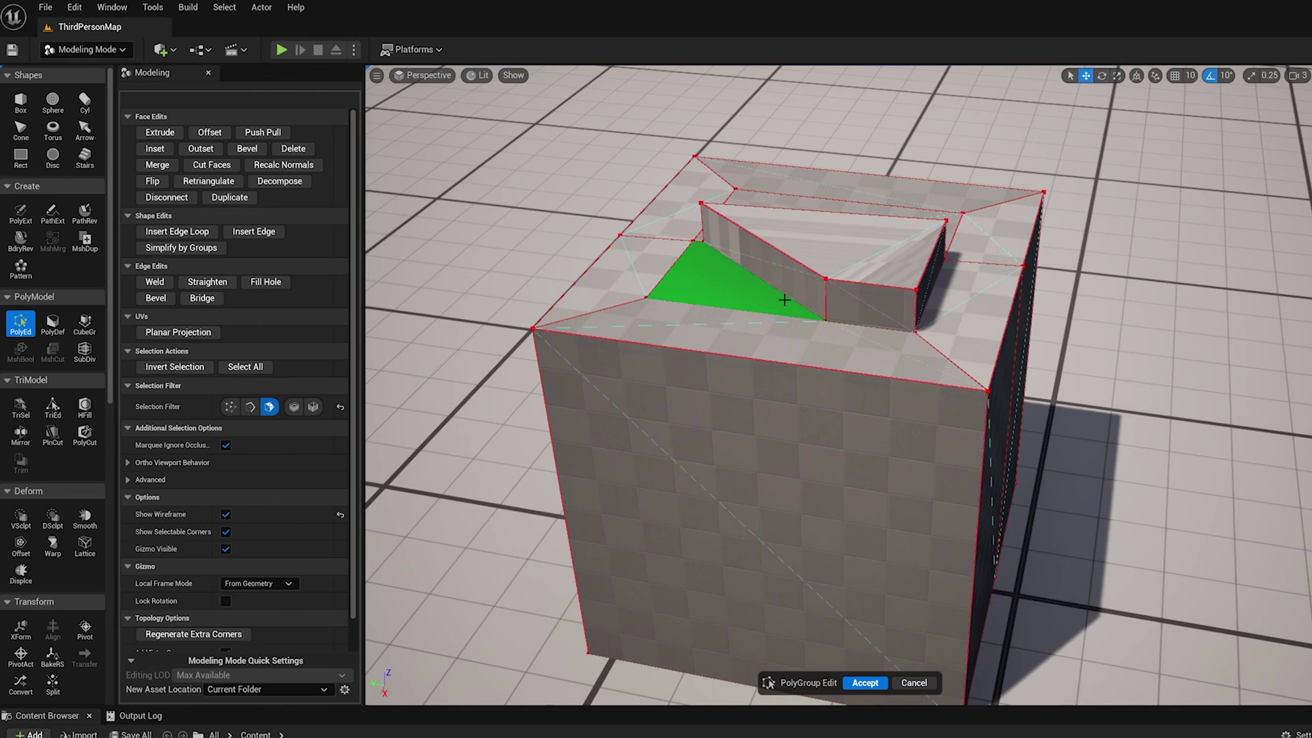